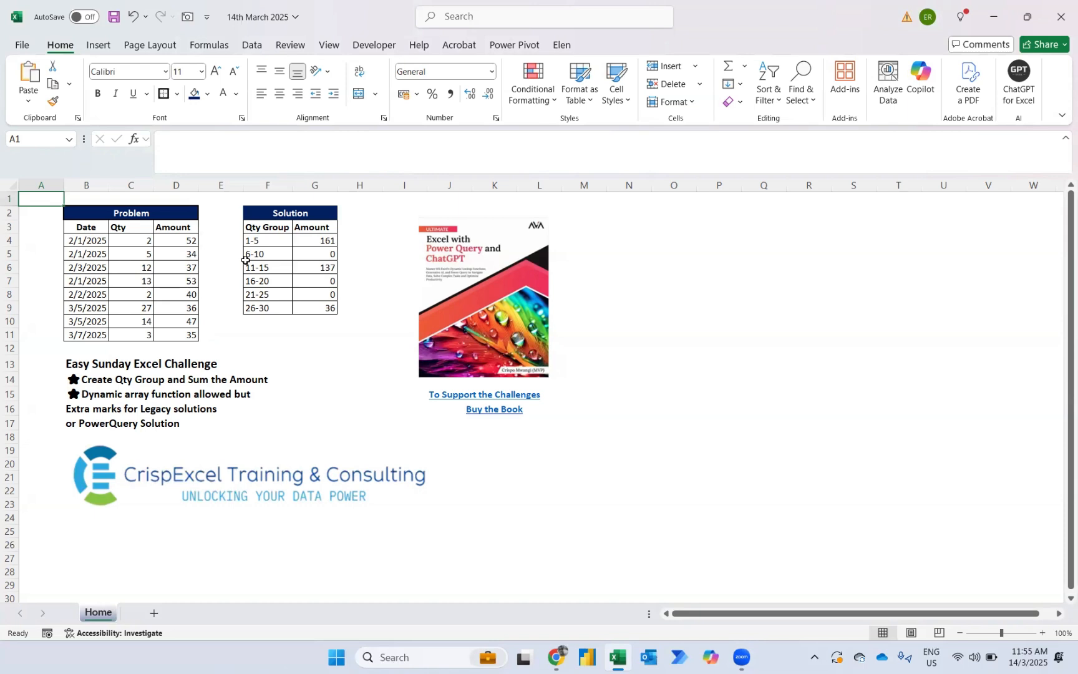
Step: Insert a PivotTable from the Problem data in B3:D11, placed on the existing worksheet at cell N2
click(99, 228)
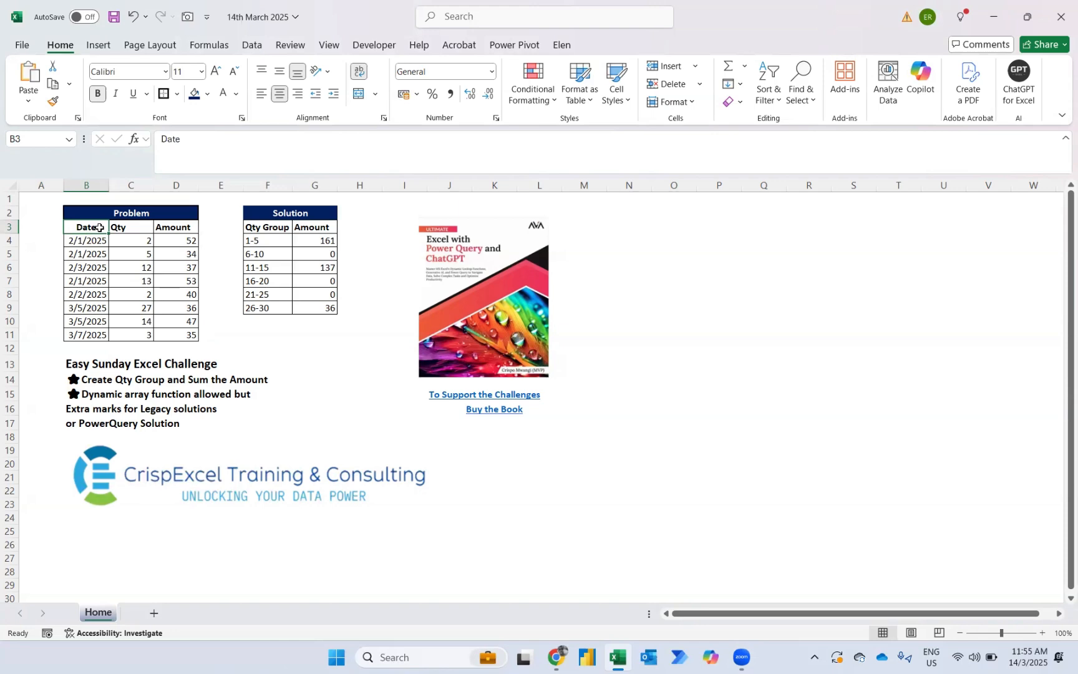
key(ctrl+shift+Down)
key(ctrl+shift+Right)
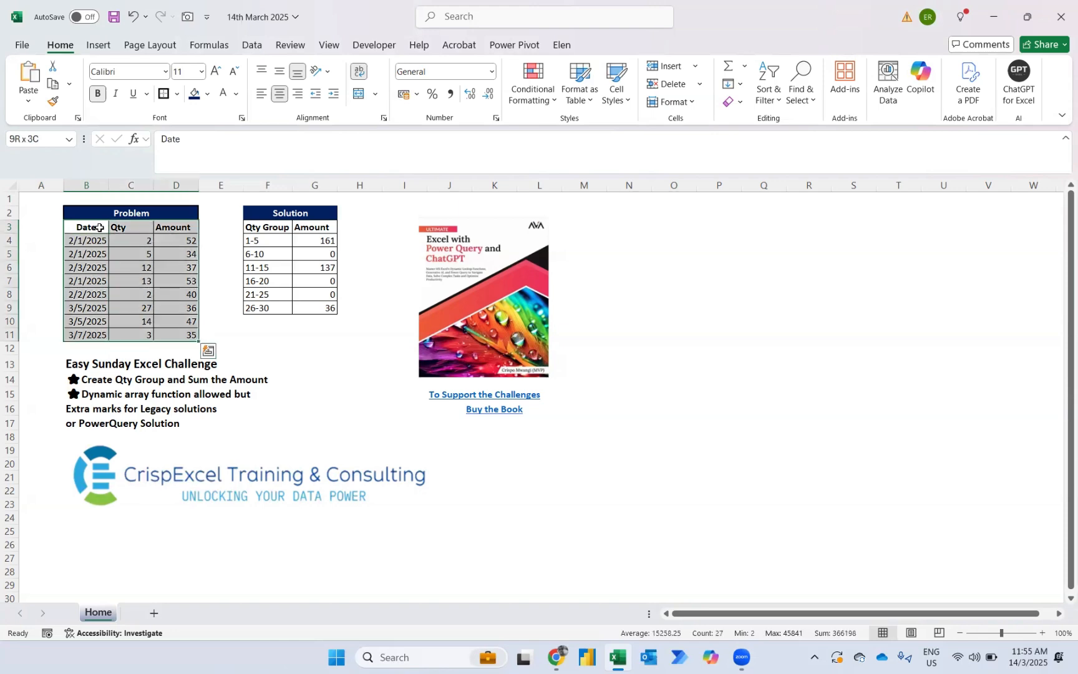
click(100, 44)
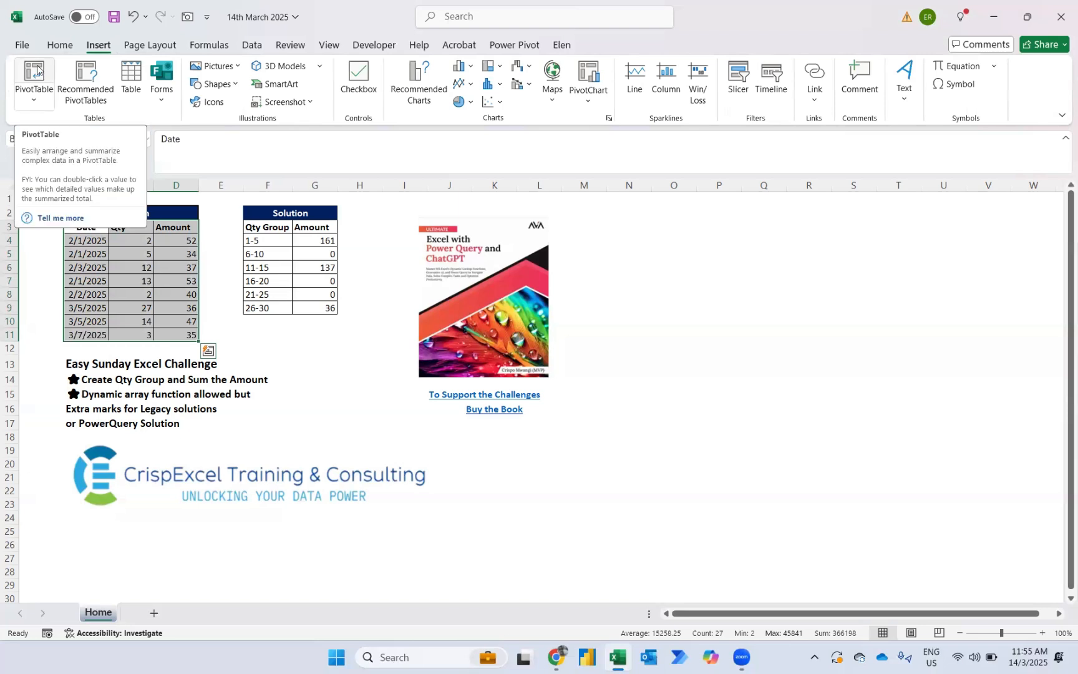
click(36, 70)
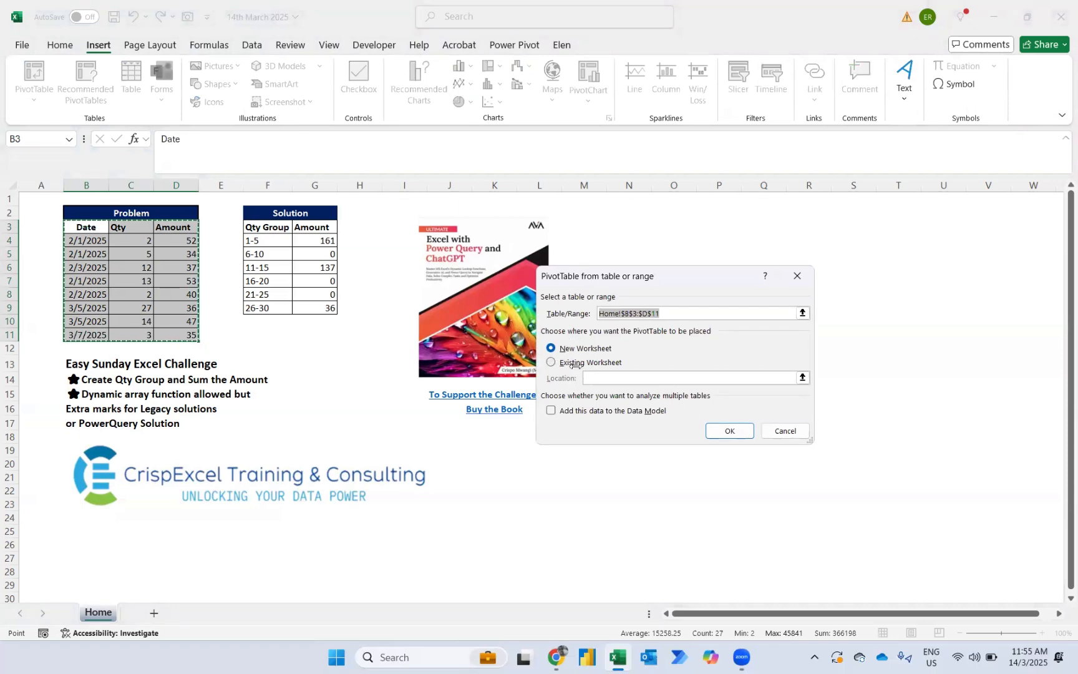
click(552, 362)
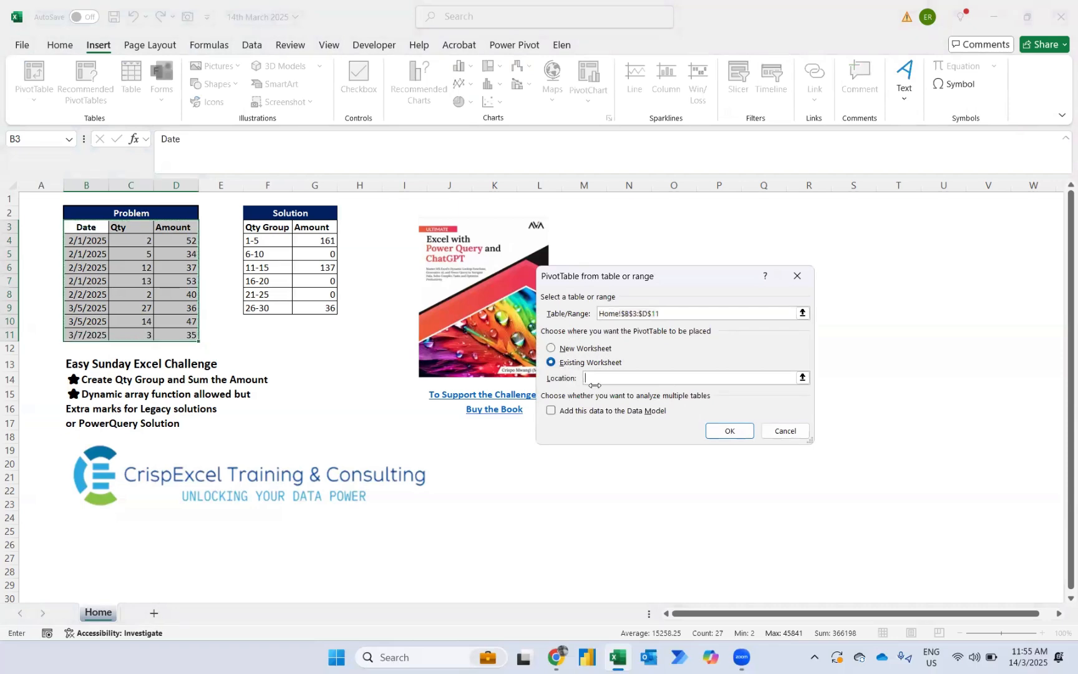
click(623, 210)
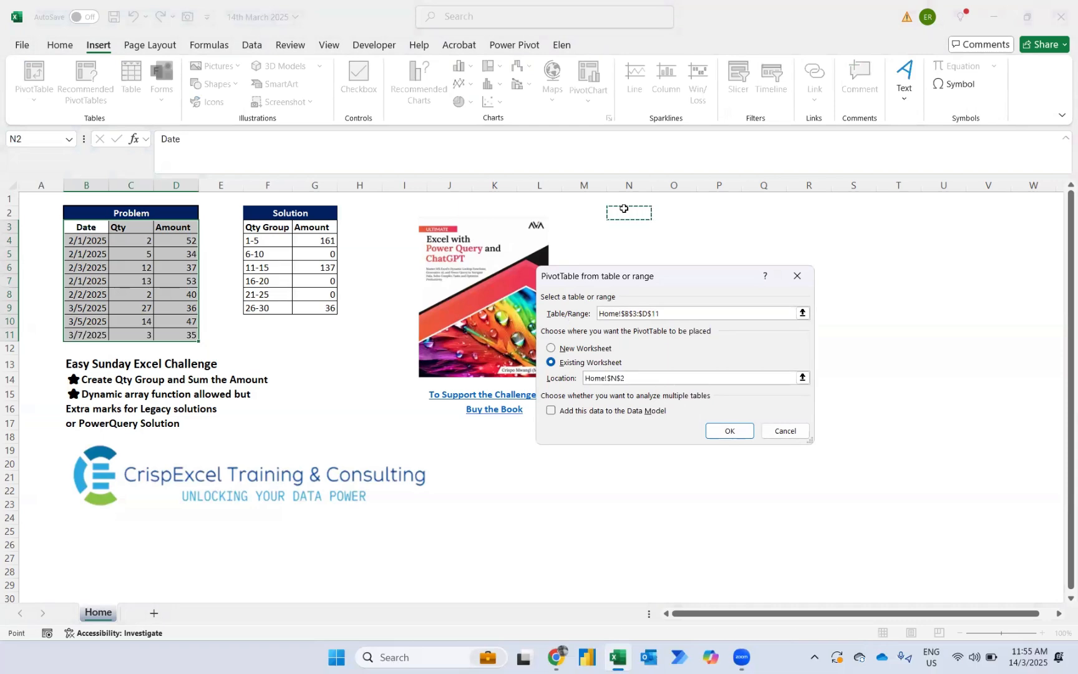
click(730, 432)
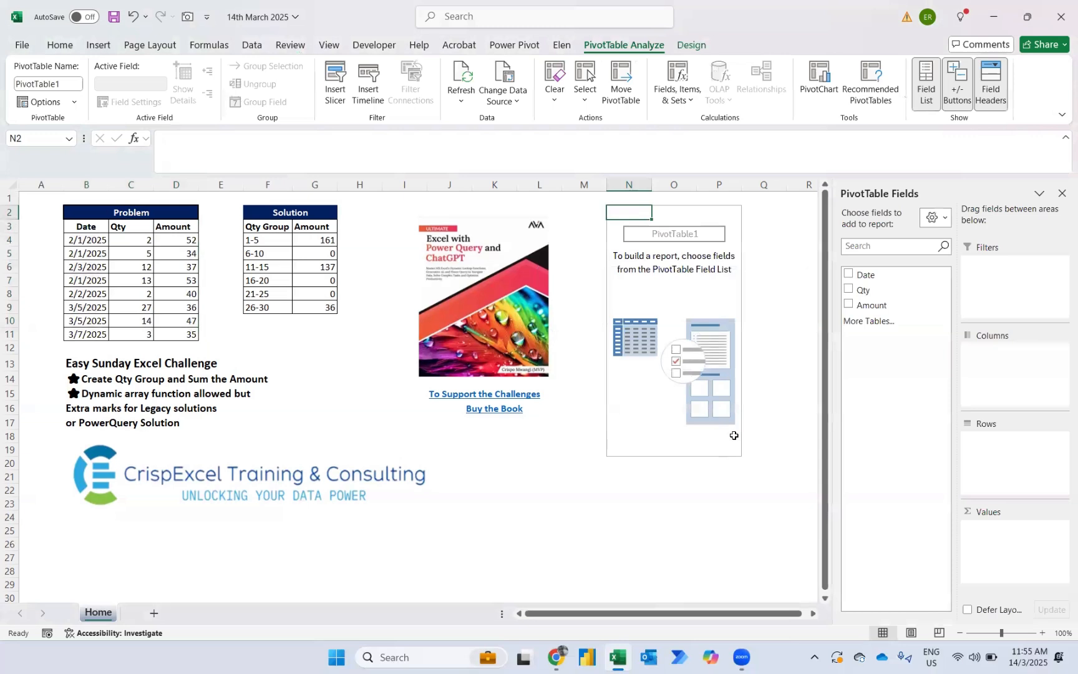
Step: Lay out the PivotTable with Qty as the row field and the sum of Amount as values
click(847, 289)
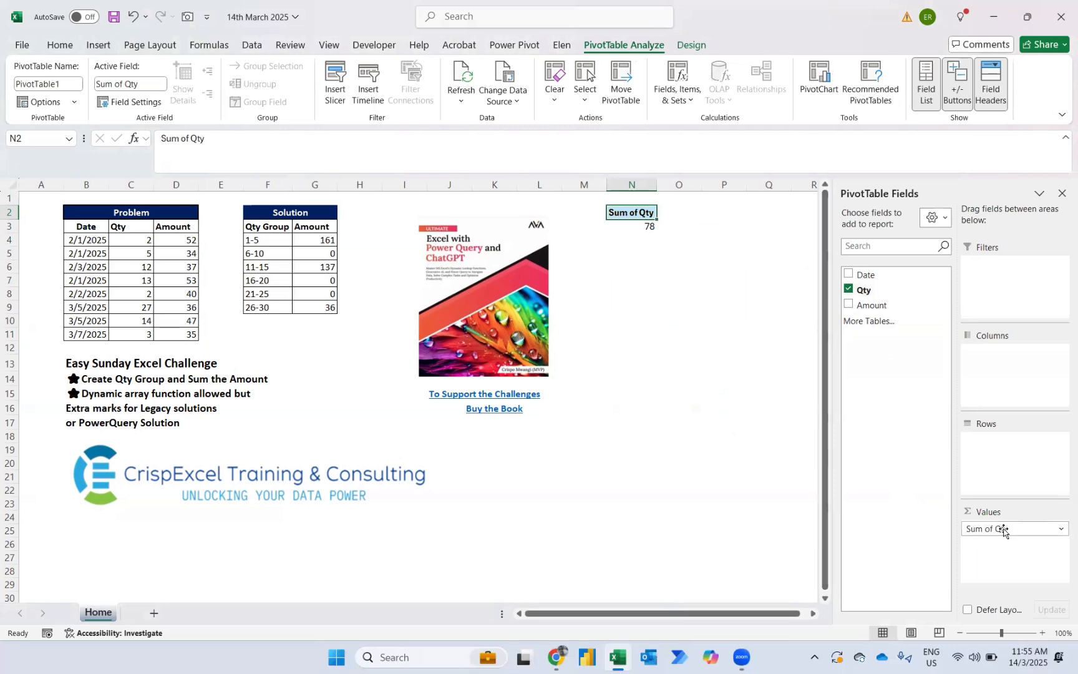
drag(1003, 529, 997, 464)
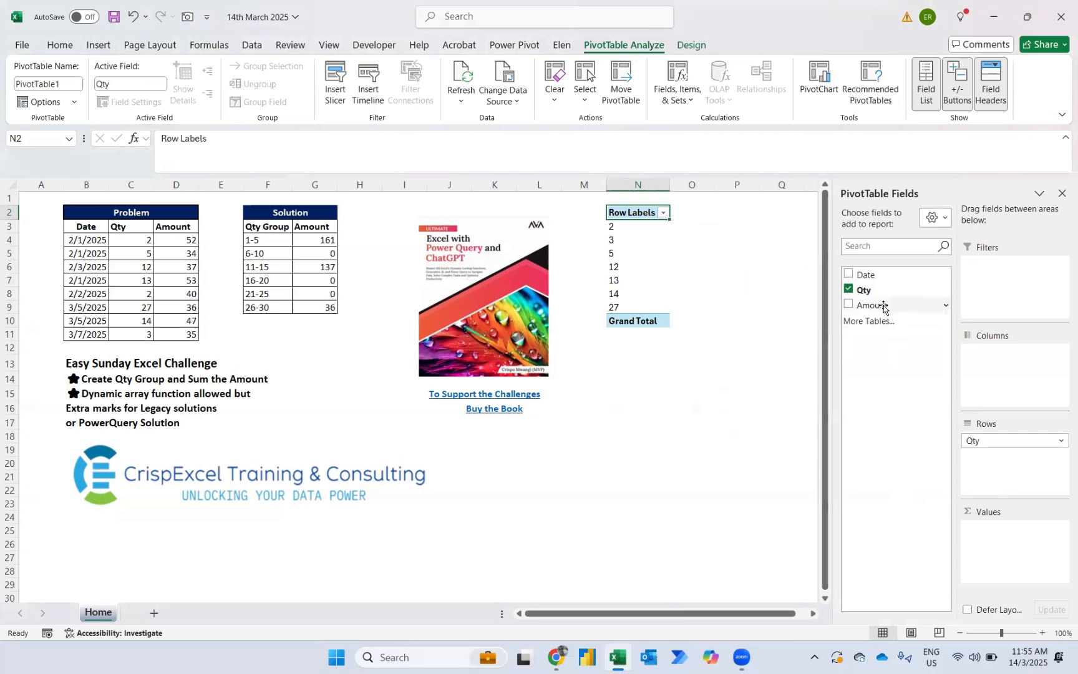
drag(884, 305, 1015, 541)
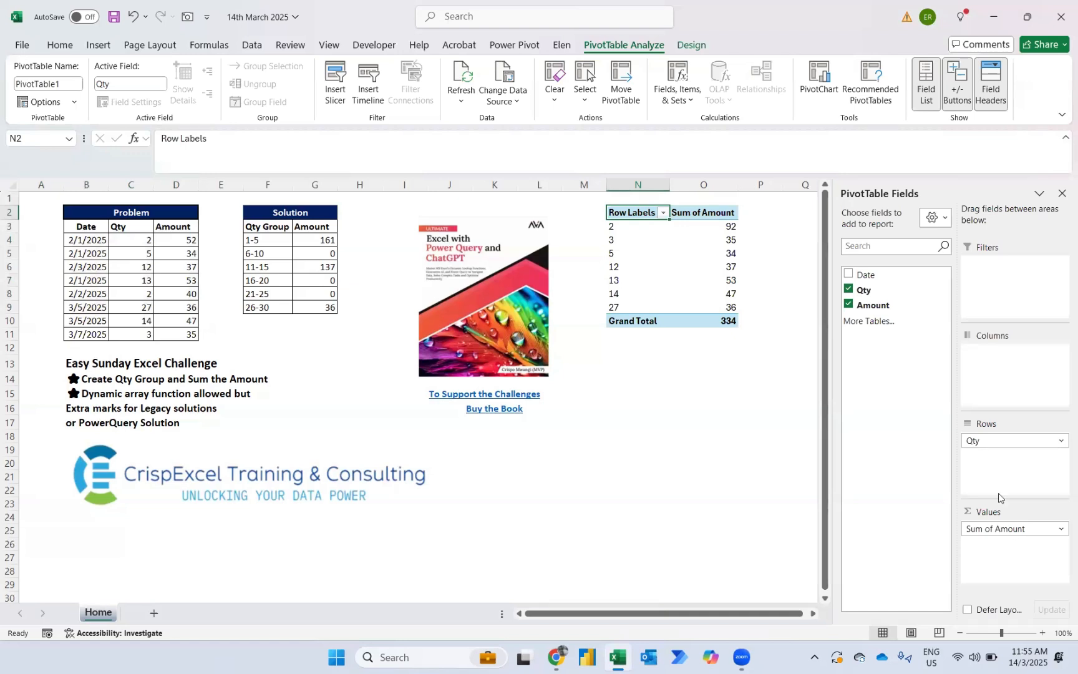
Step: Group the PivotTable's Qty row labels starting at 1, ending at 30, by 5
click(612, 226)
right_click(628, 230)
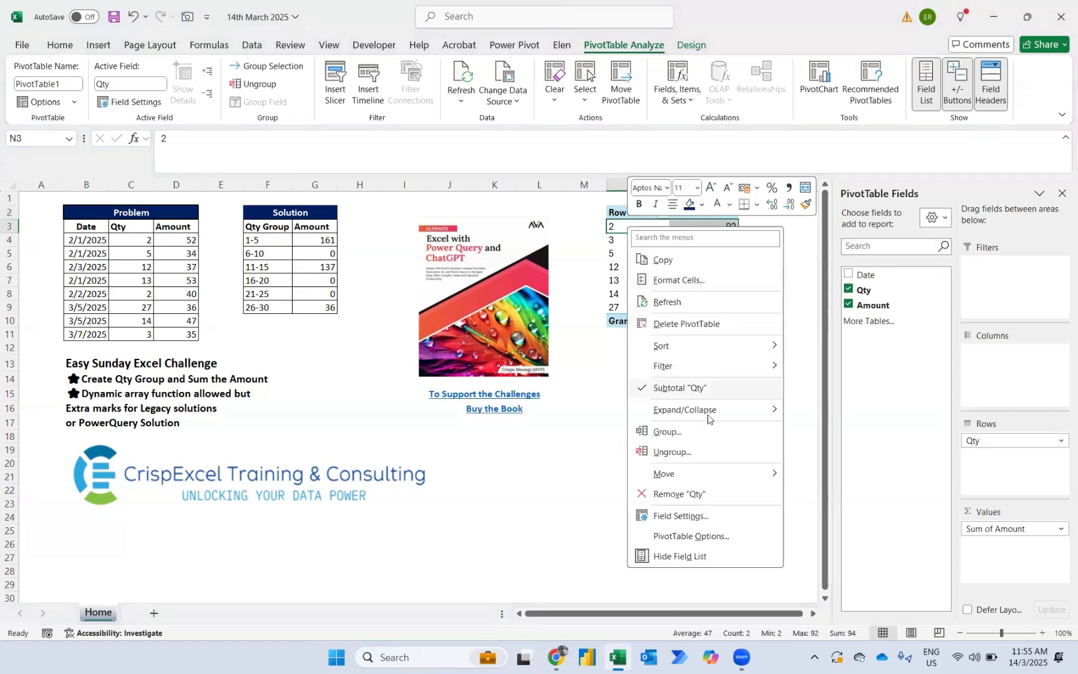
click(686, 432)
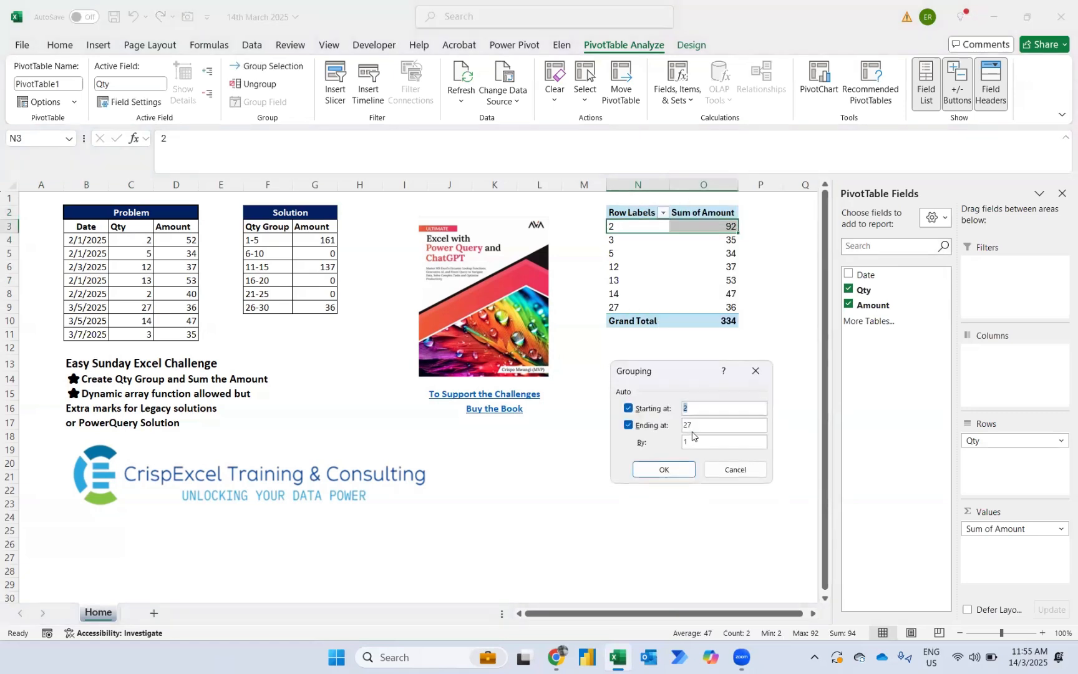
text(1)
double_click(696, 426)
text(30)
key(BackSpace)
text(5)
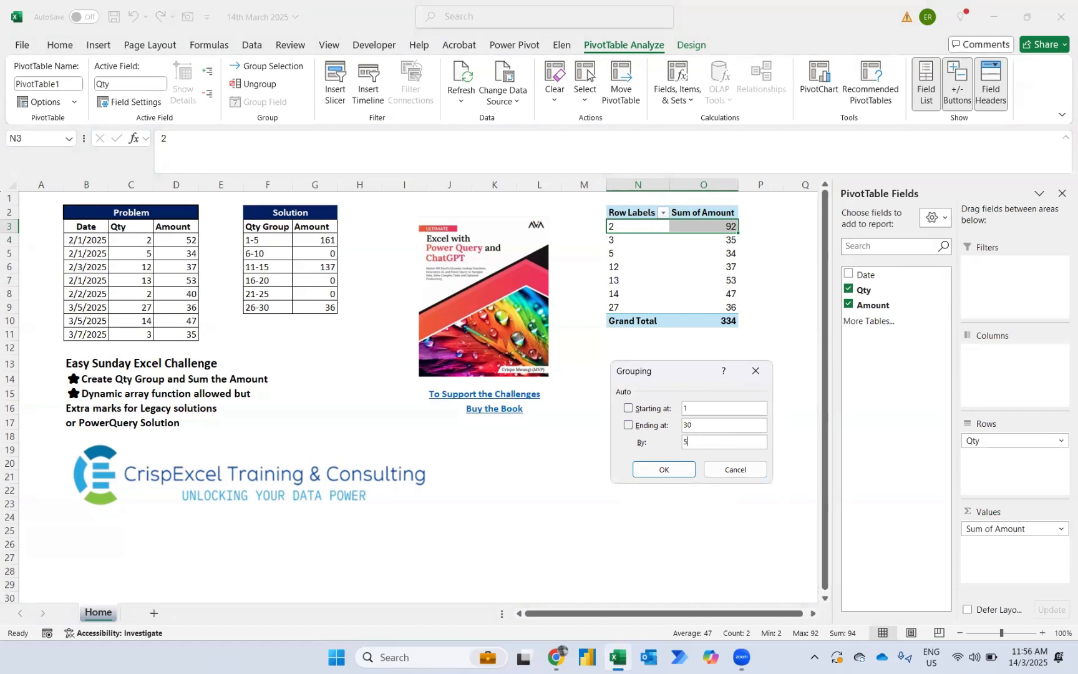
click(665, 471)
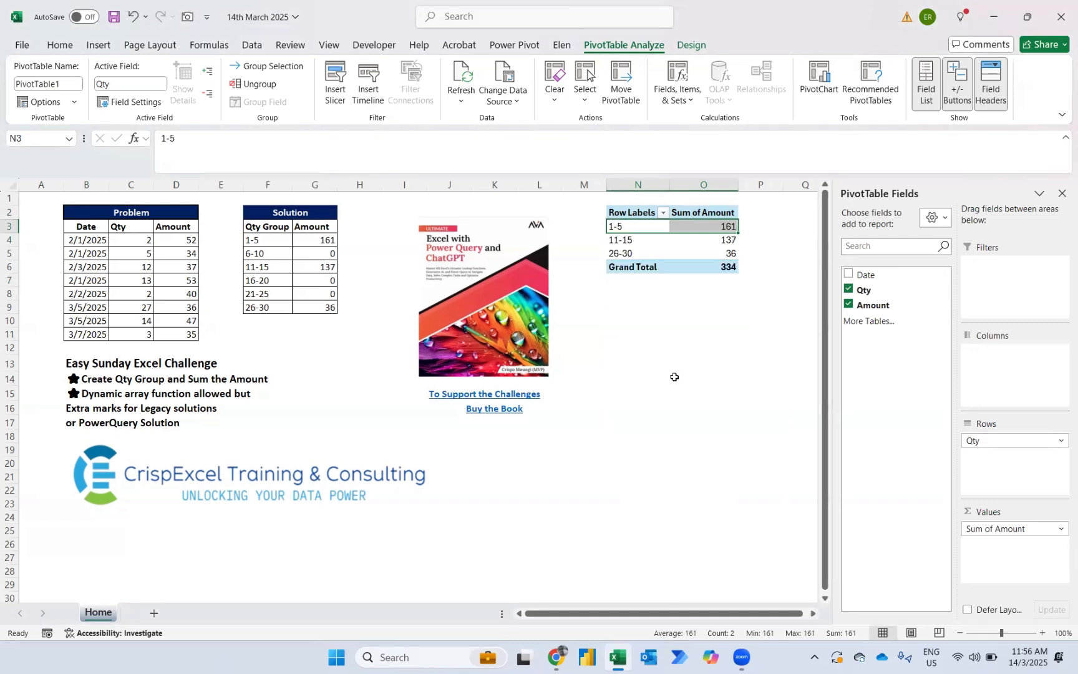
click(662, 318)
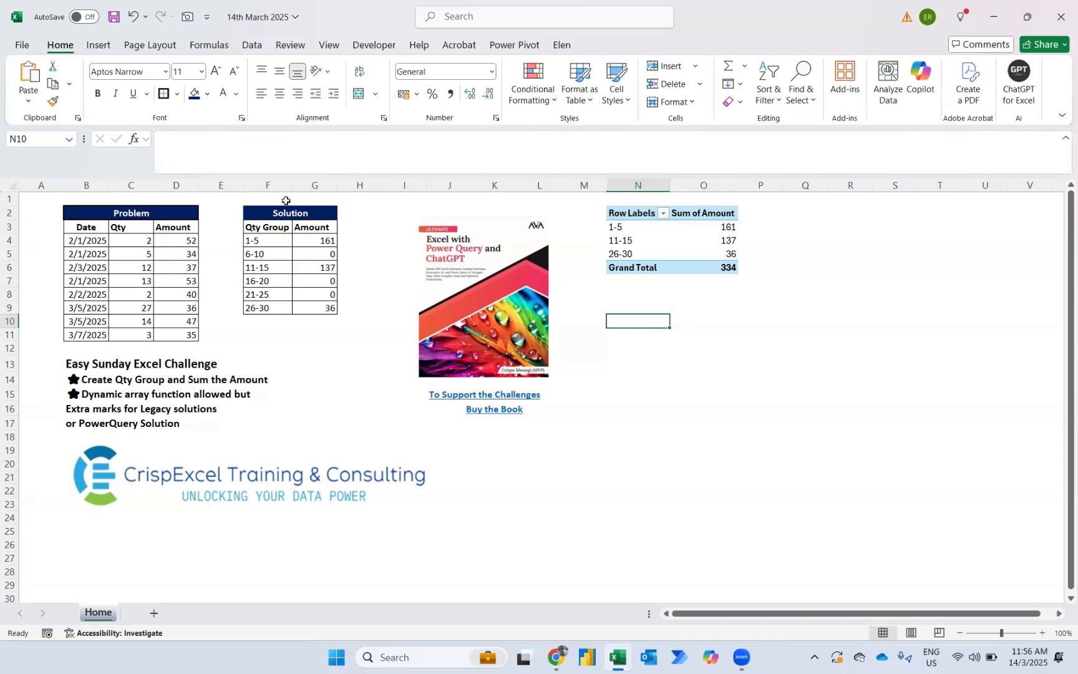
drag(272, 228, 298, 297)
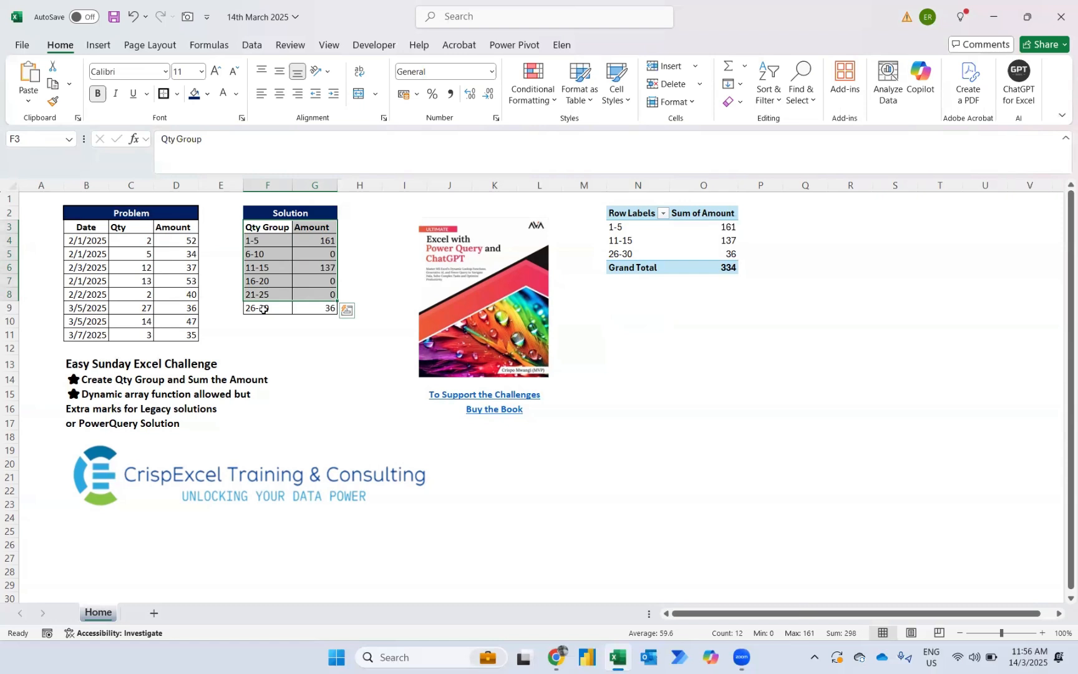
Step: Load the Problem data in B3:D11 into the Power Query Editor as a table with headers
click(94, 238)
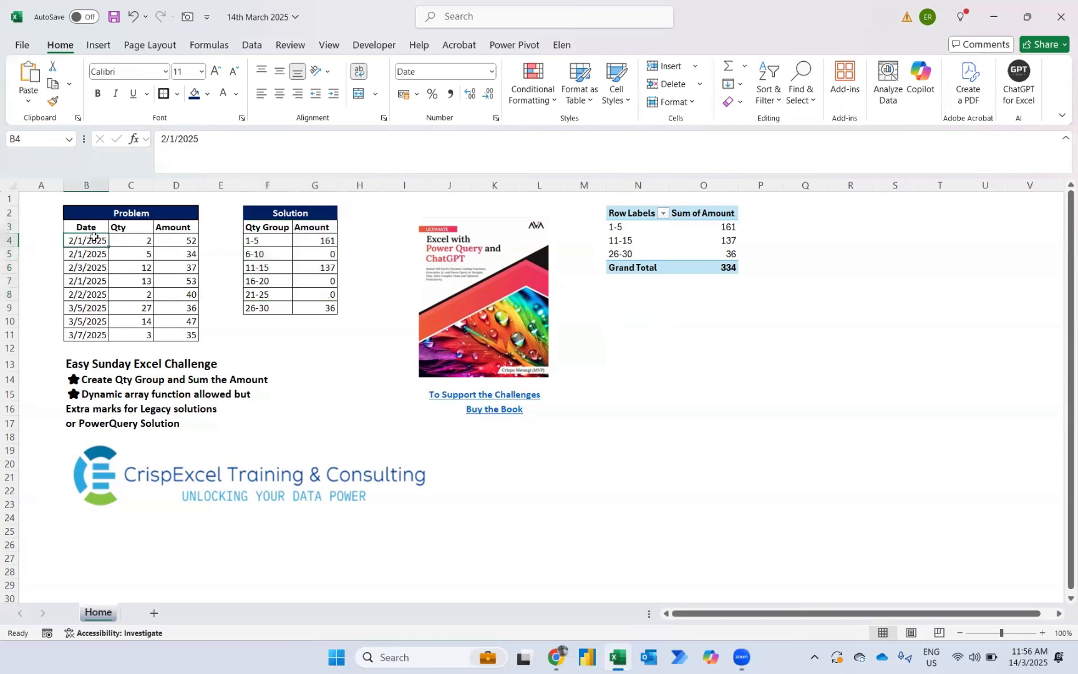
key(Up)
key(ctrl+shift+Down)
key(ctrl+shift+Right)
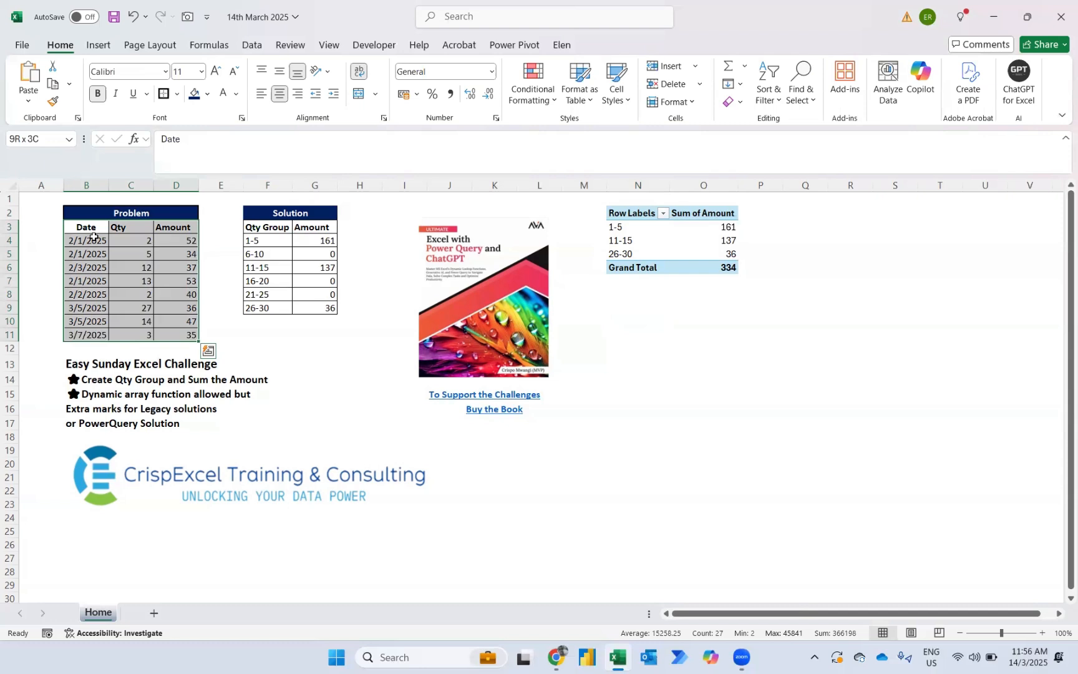
click(247, 34)
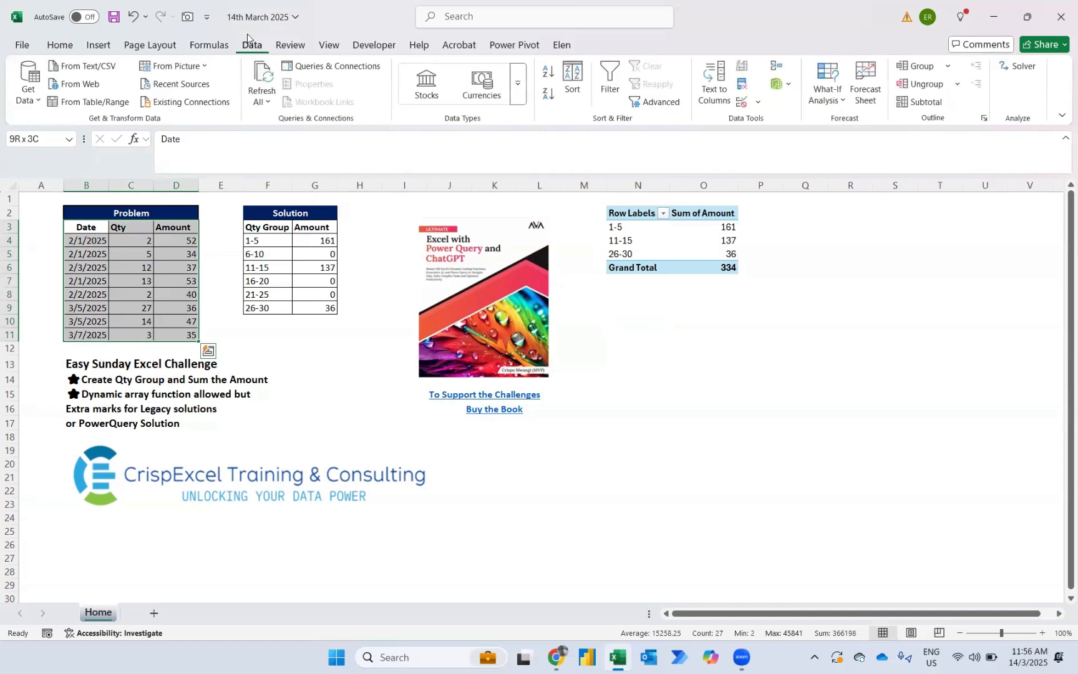
click(71, 102)
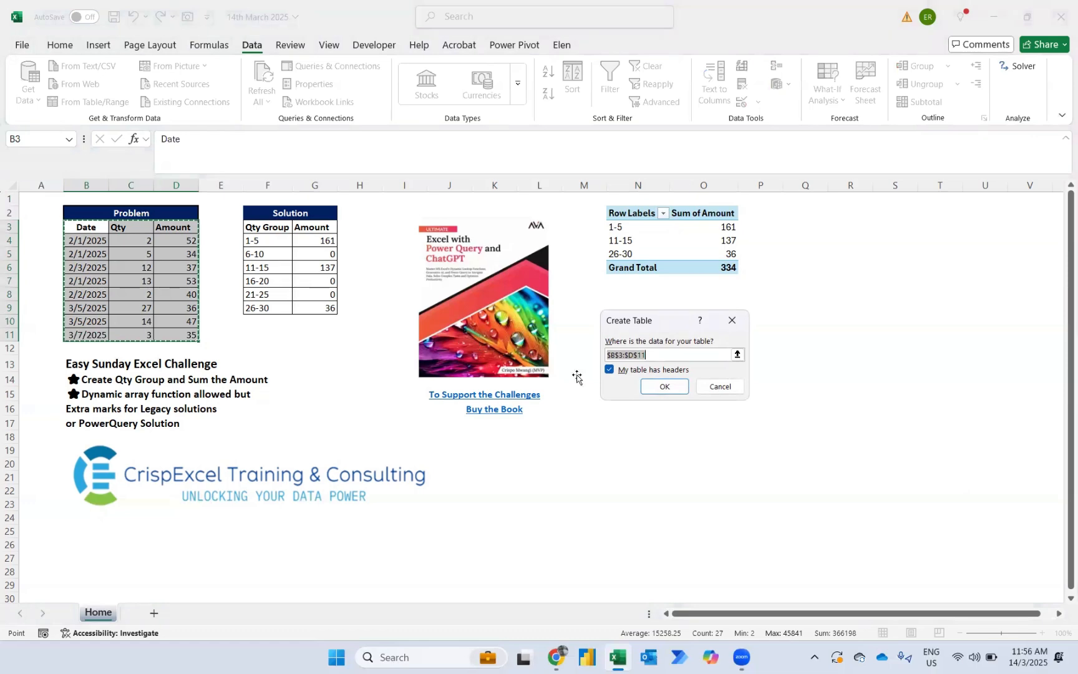
click(673, 388)
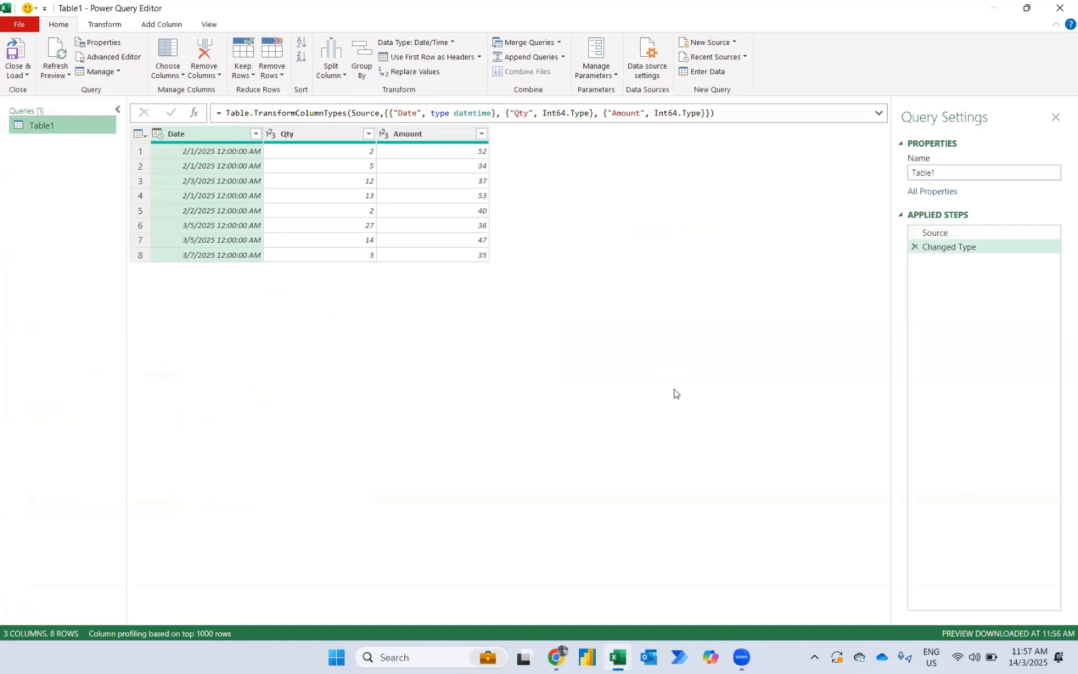
Step: Remove the Date column and add a column from examples based on Qty, entering 1-5 for the first two rows
click(188, 135)
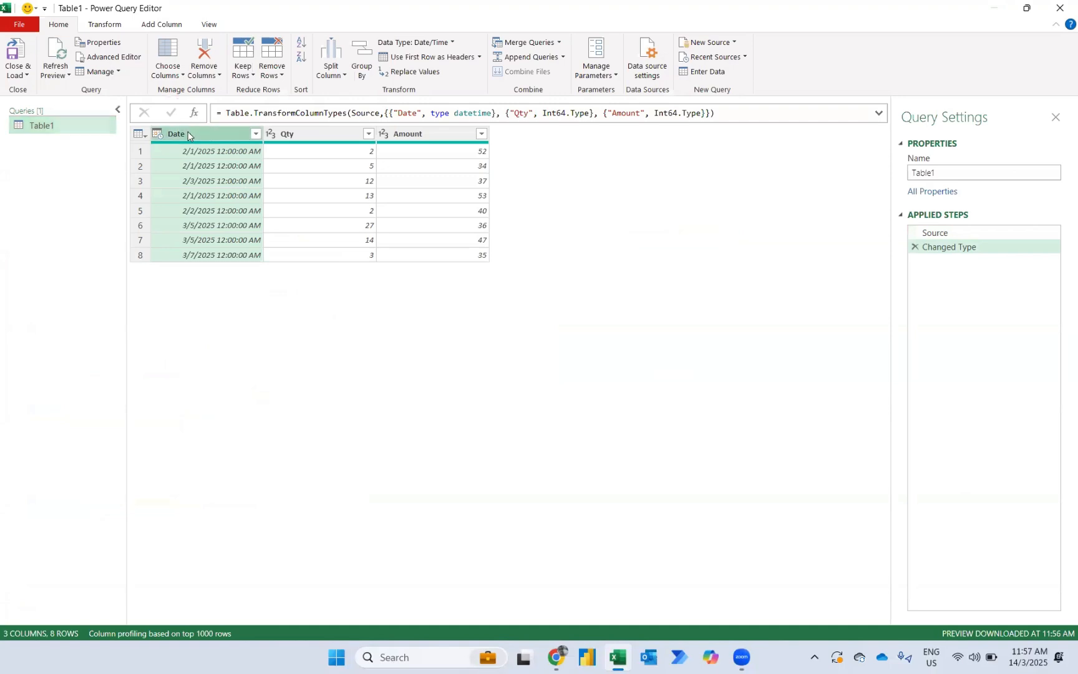
key(Delete)
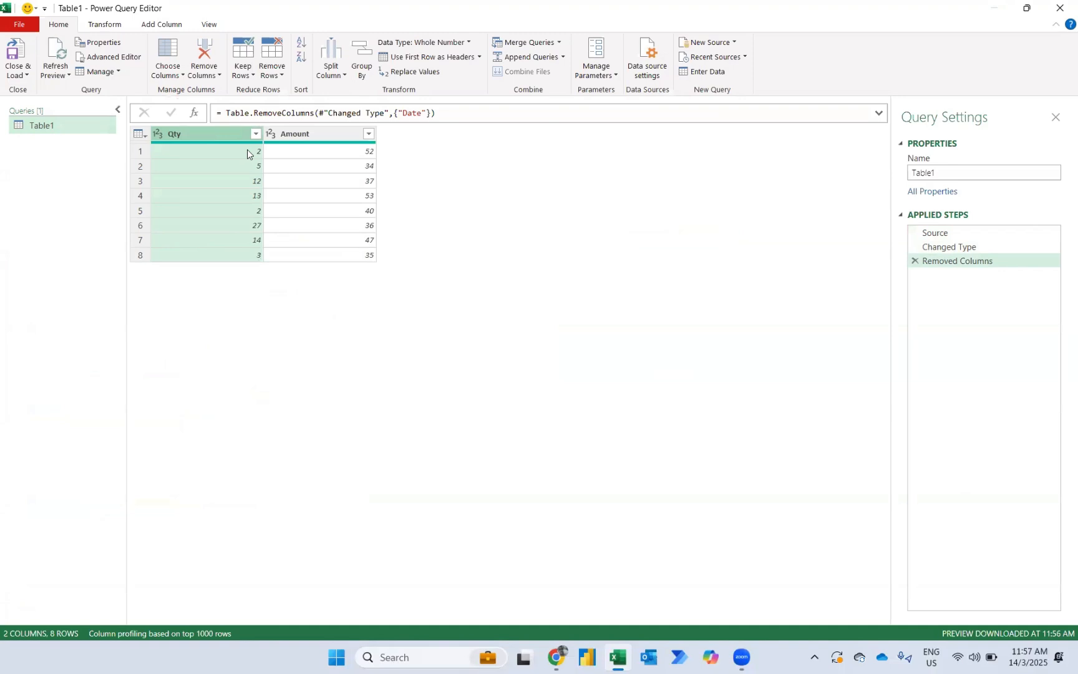
right_click(191, 129)
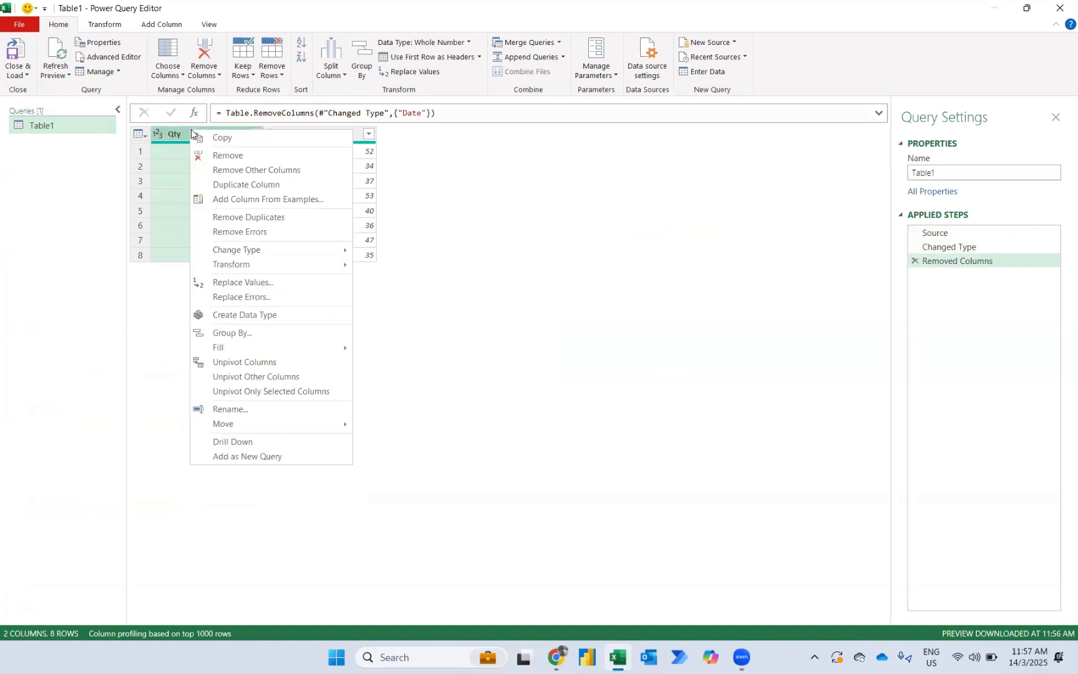
click(229, 200)
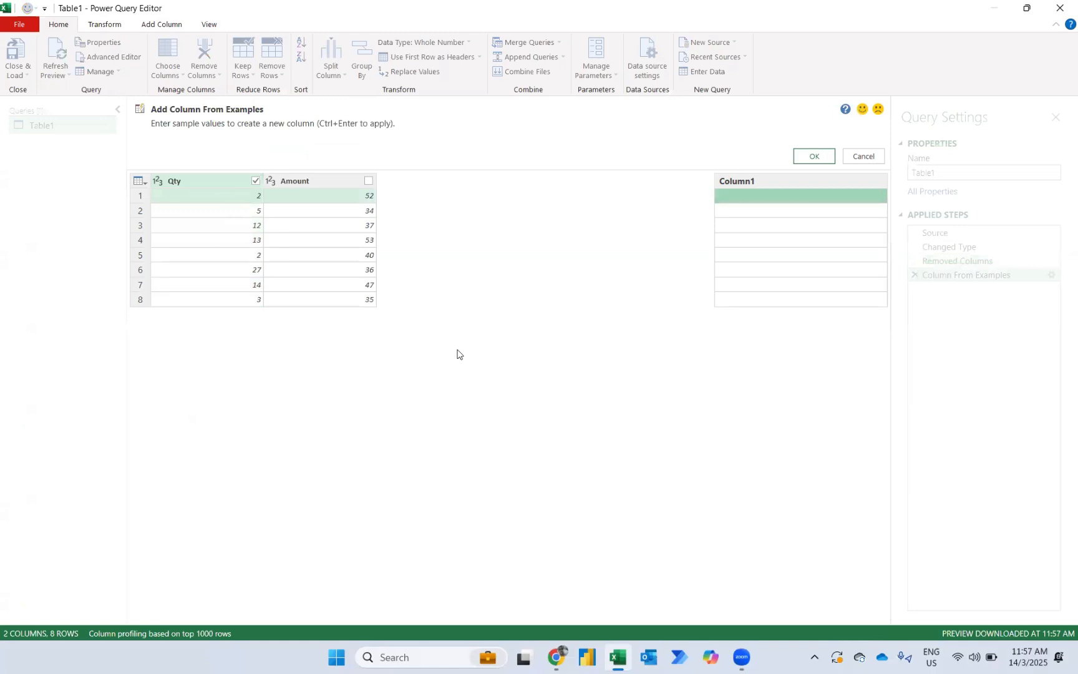
text(1-5)
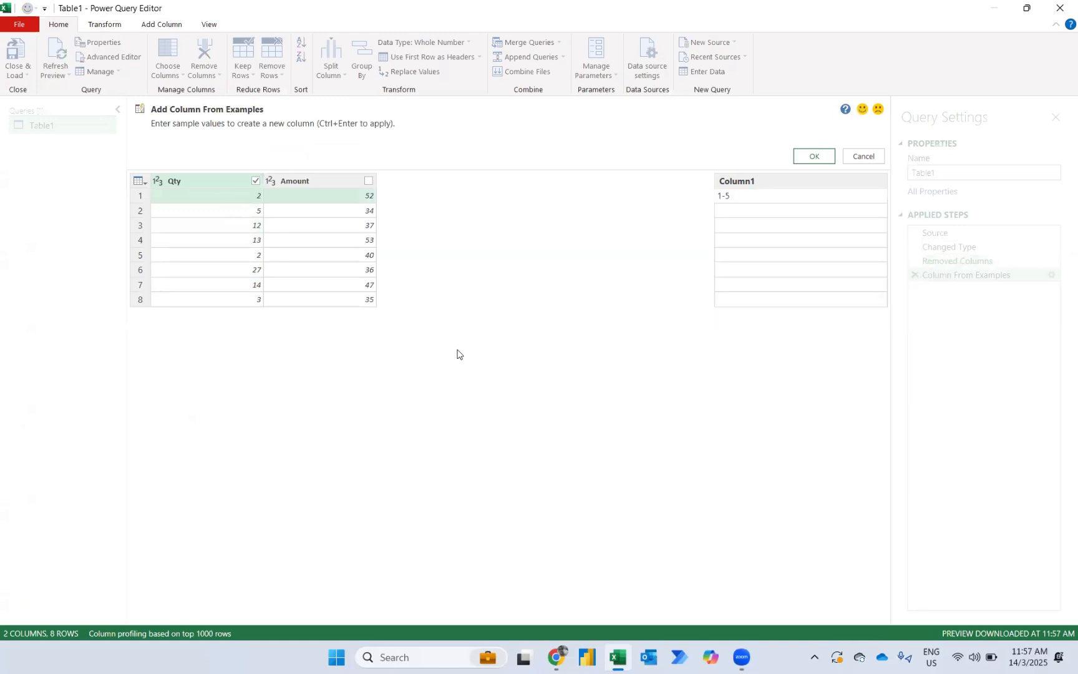
key(Return)
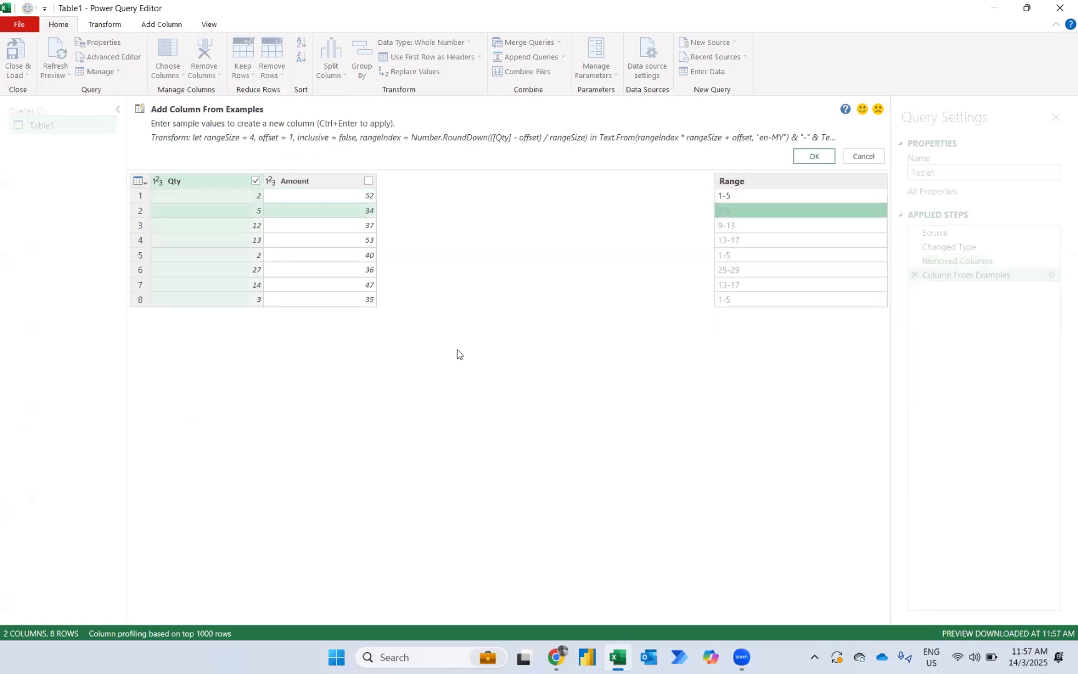
text(1-5)
key(Return)
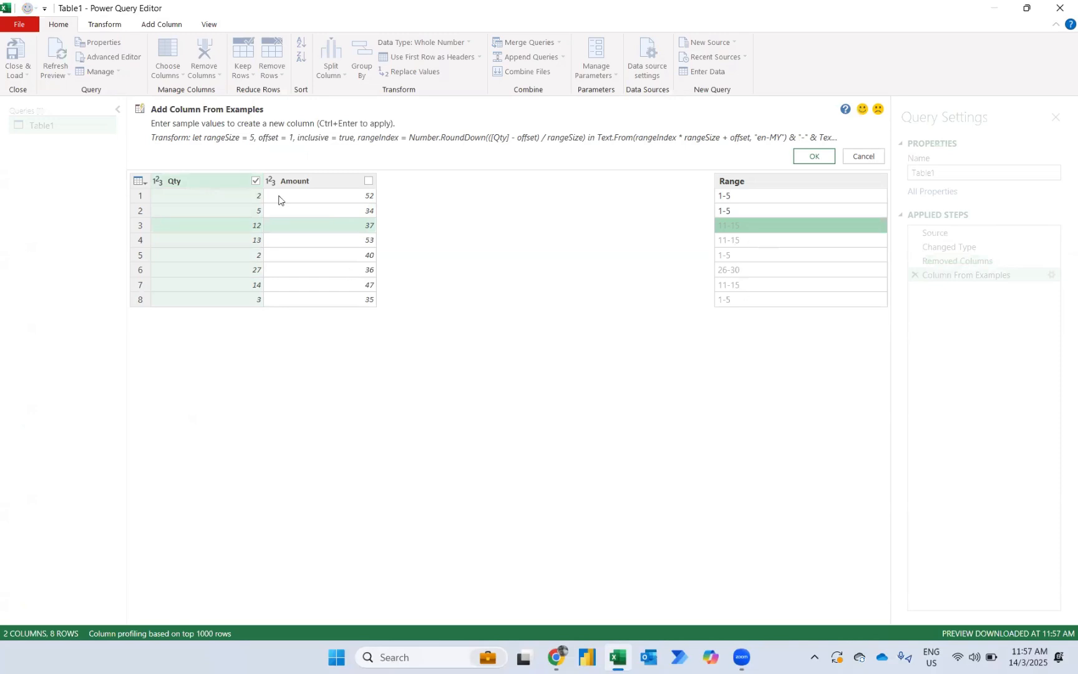
click(823, 157)
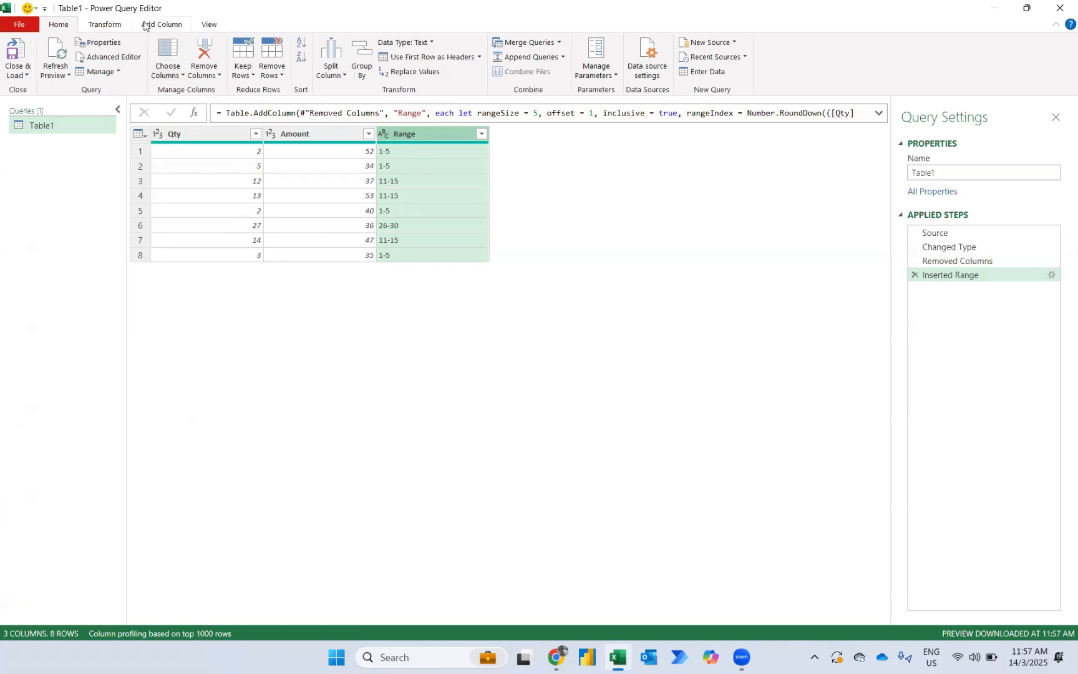
Step: Group the Table1 query by Range, with the sum of the Amount column as the aggregated result
click(93, 25)
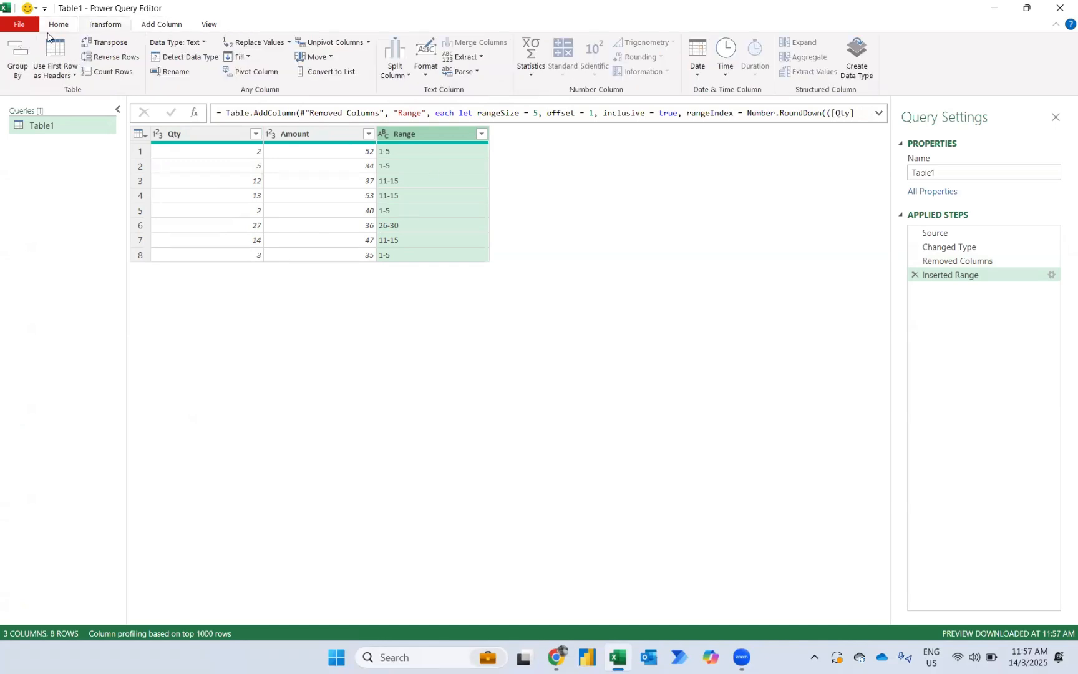
click(7, 61)
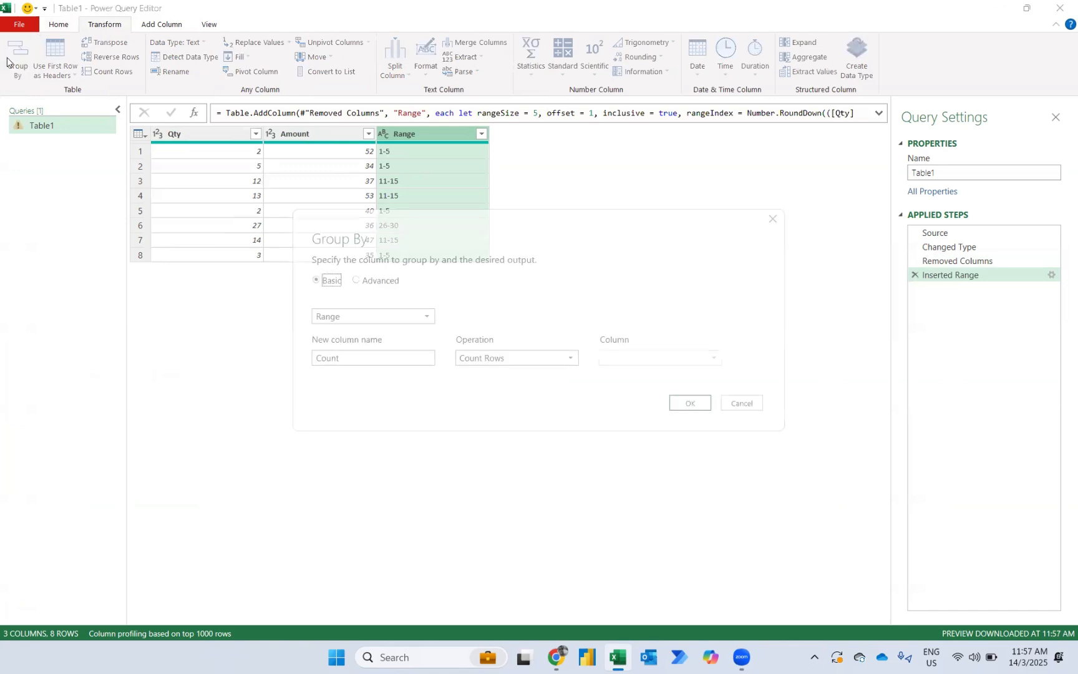
click(337, 321)
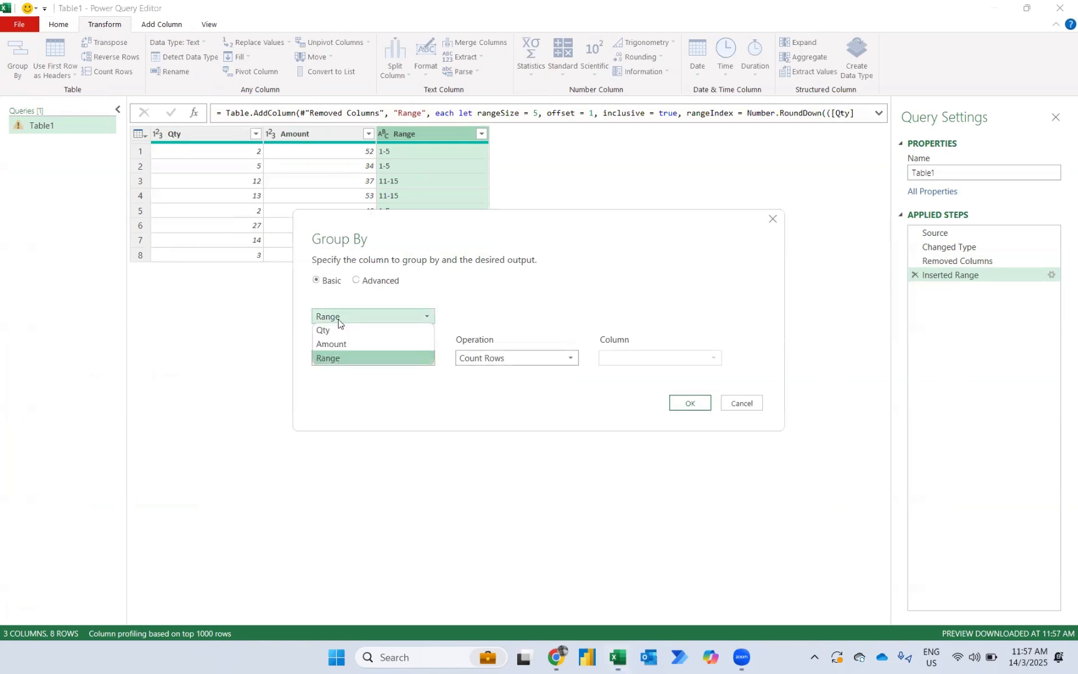
click(348, 356)
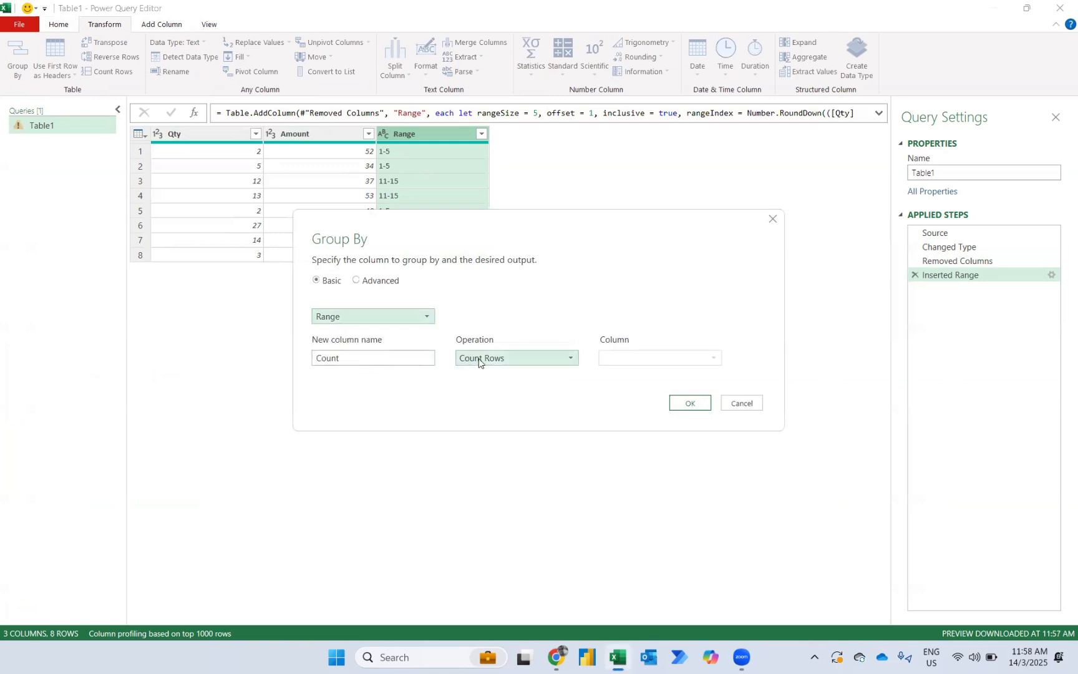
click(480, 361)
click(473, 372)
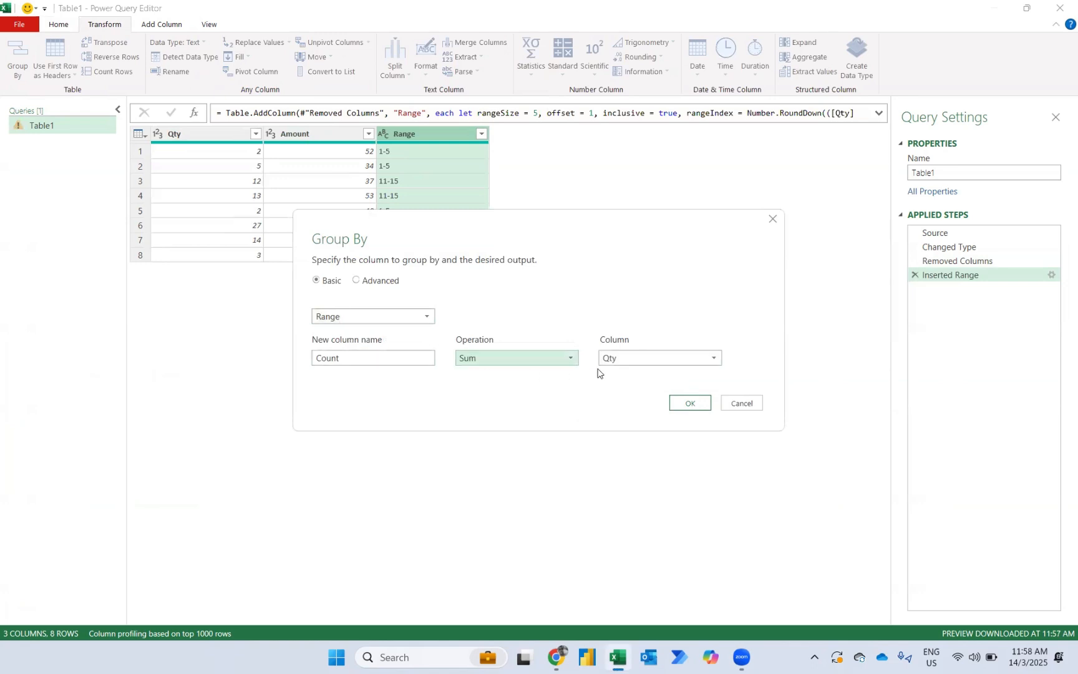
click(630, 359)
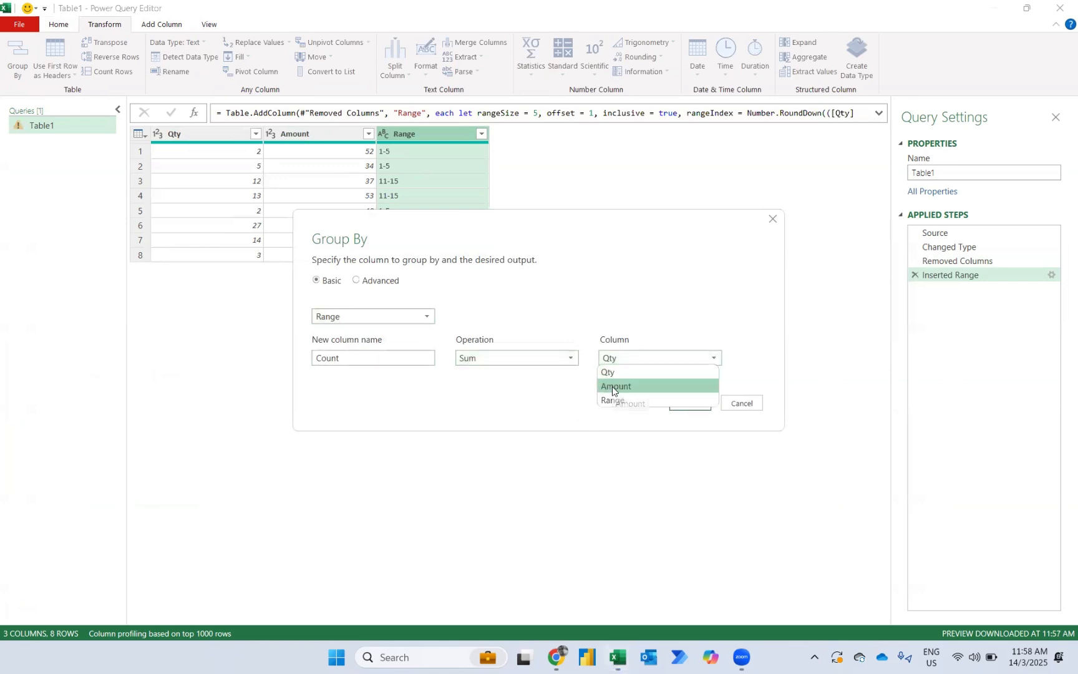
click(612, 387)
click(682, 403)
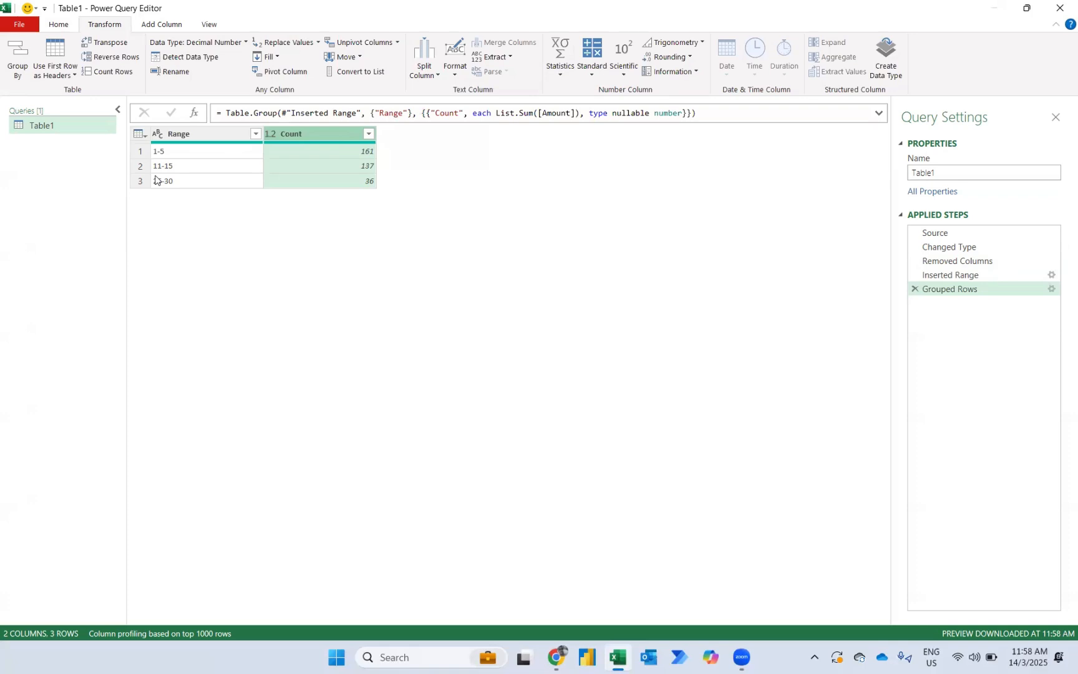
Step: Create a blank query with the formula =List.Numbers(1,30) and convert the list to a table with no delimiter
click(61, 24)
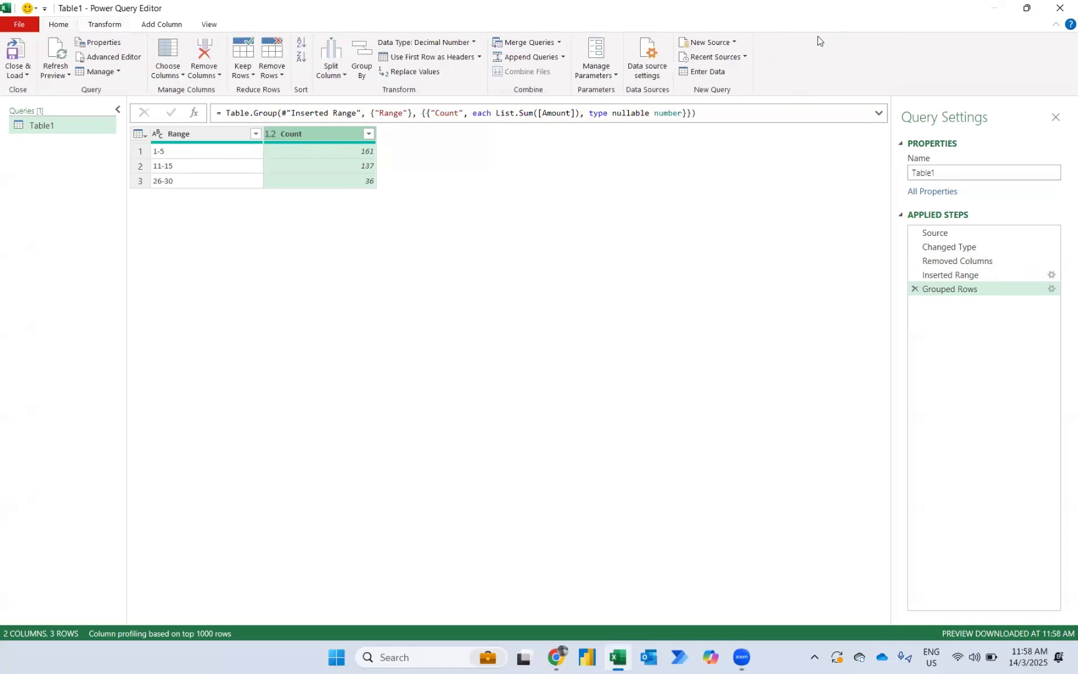
click(734, 43)
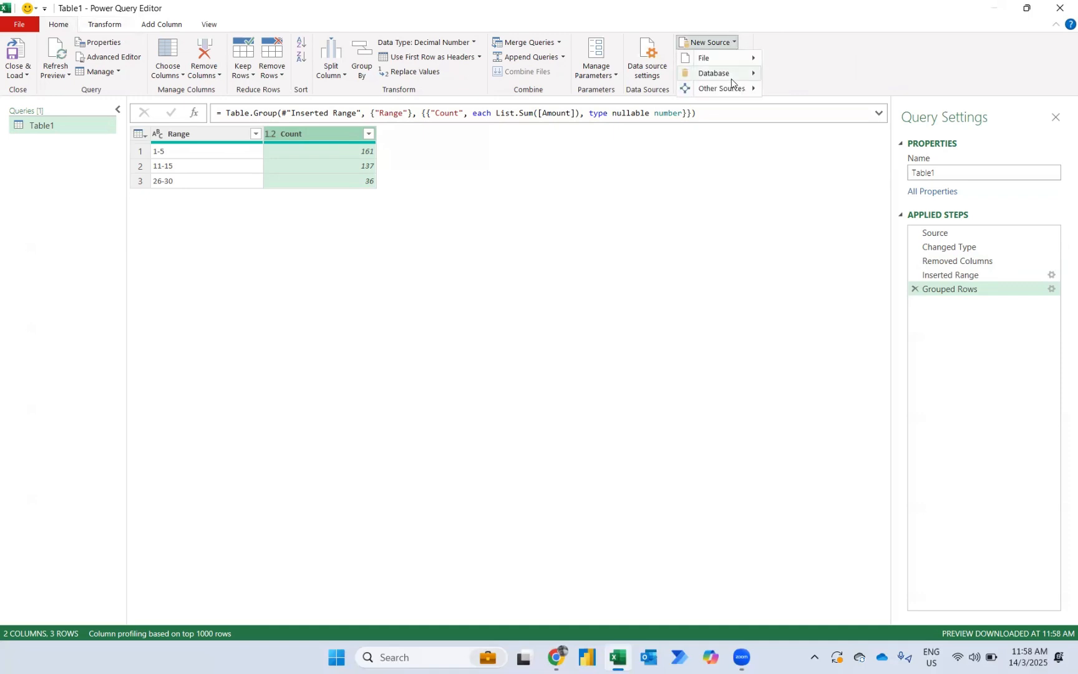
mouse_move(736, 87)
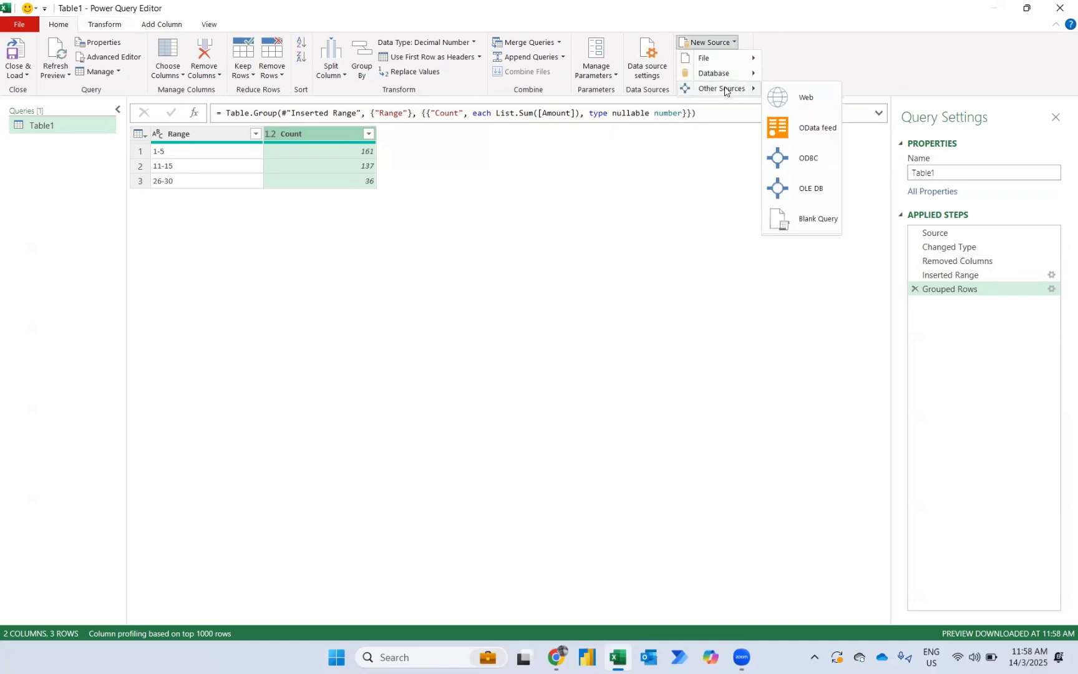
click(811, 219)
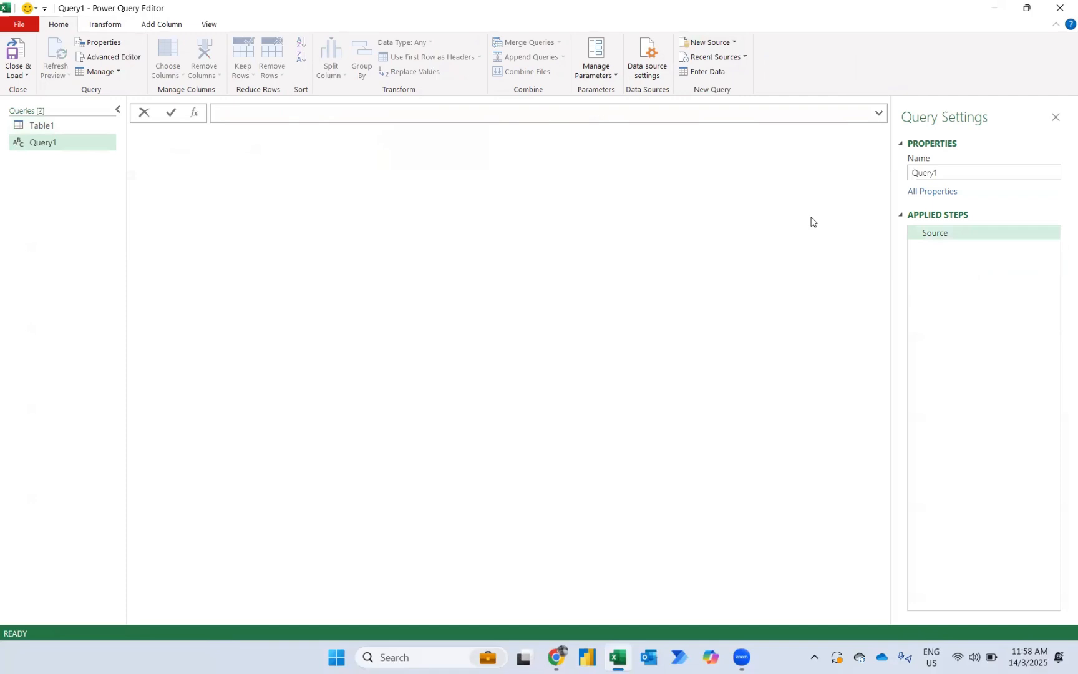
text(=listn)
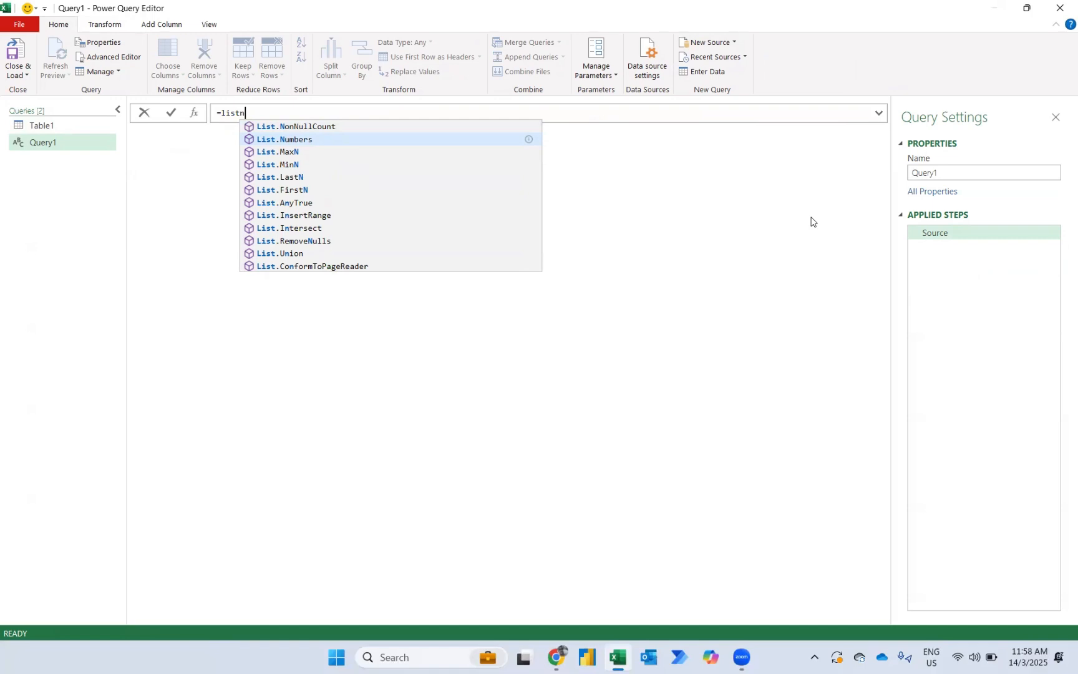
key(Tab)
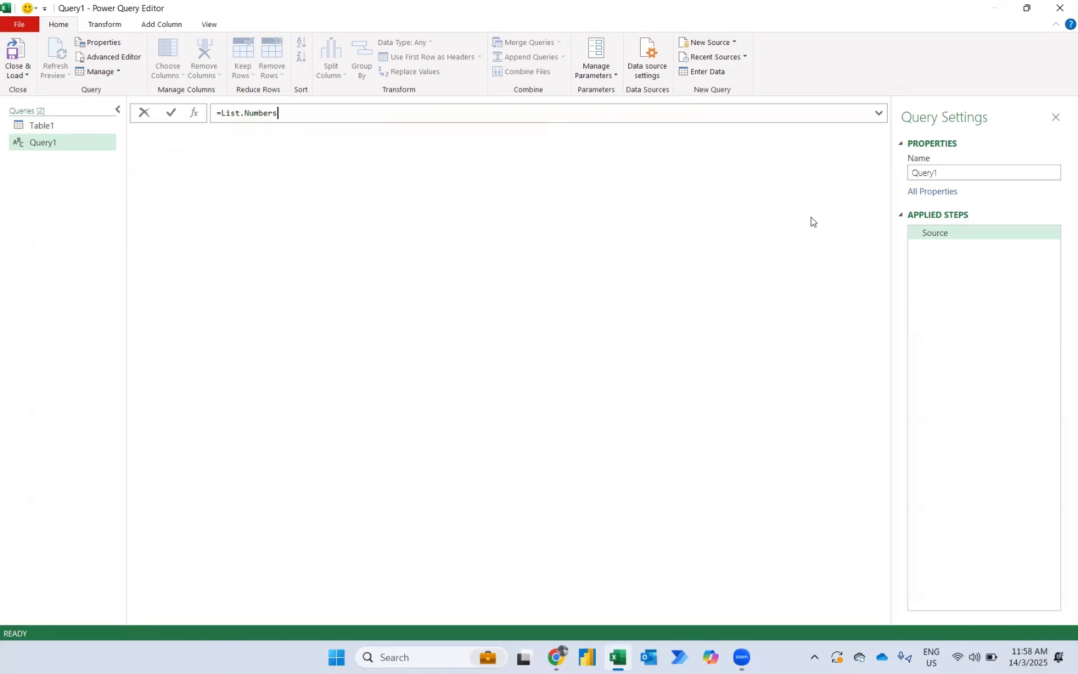
text(()
text(1,)
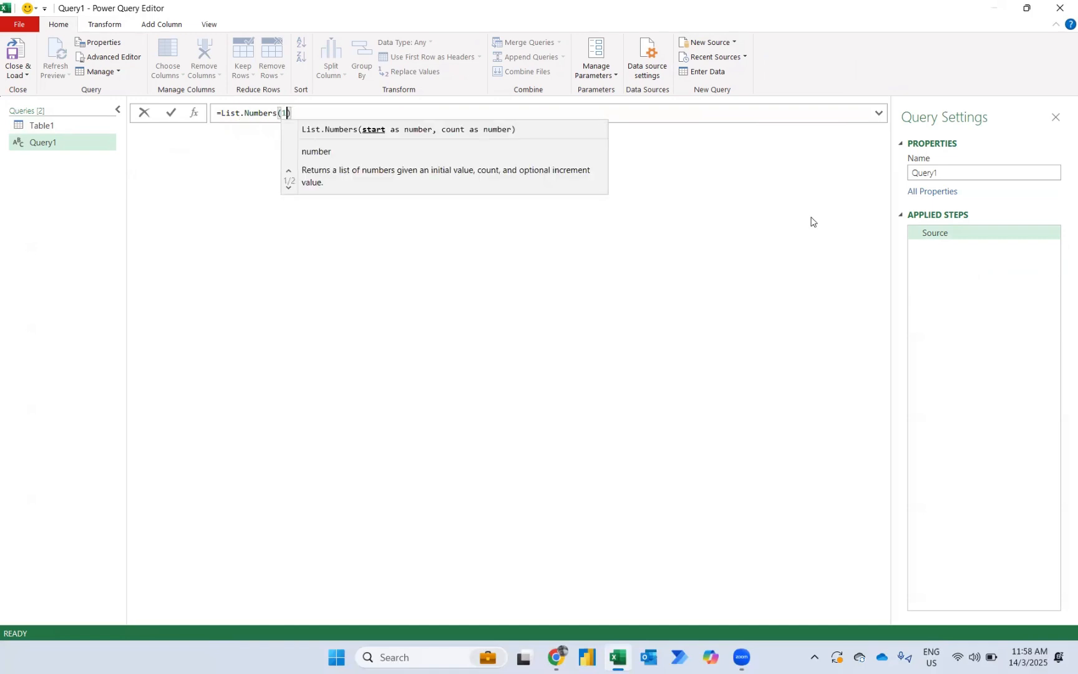
text(30)
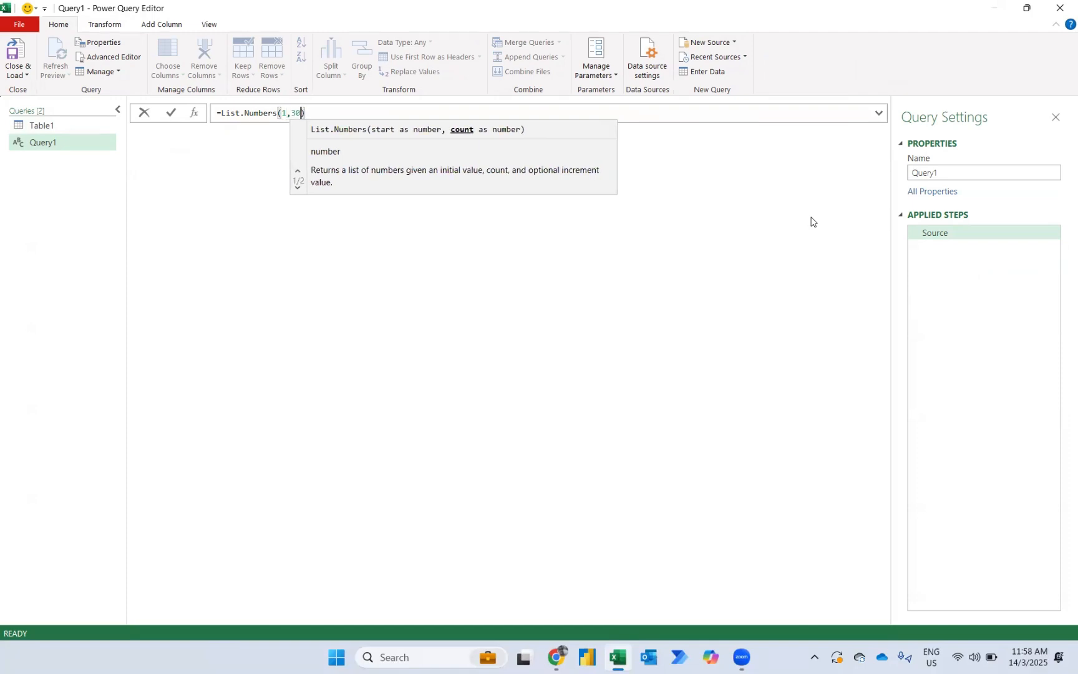
click(172, 113)
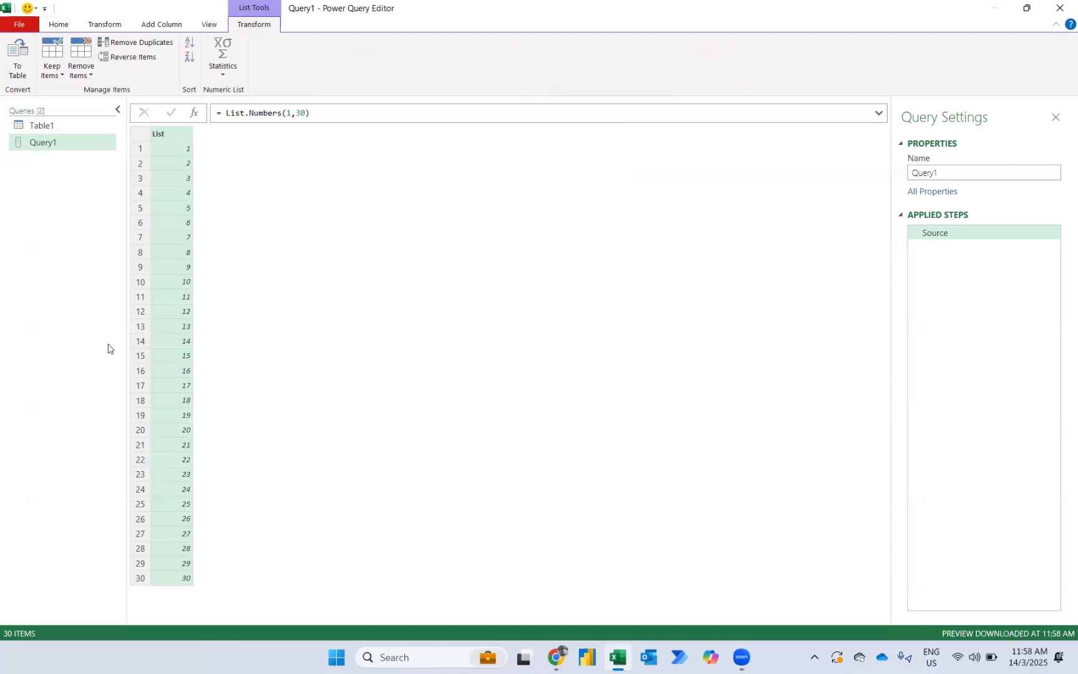
click(11, 65)
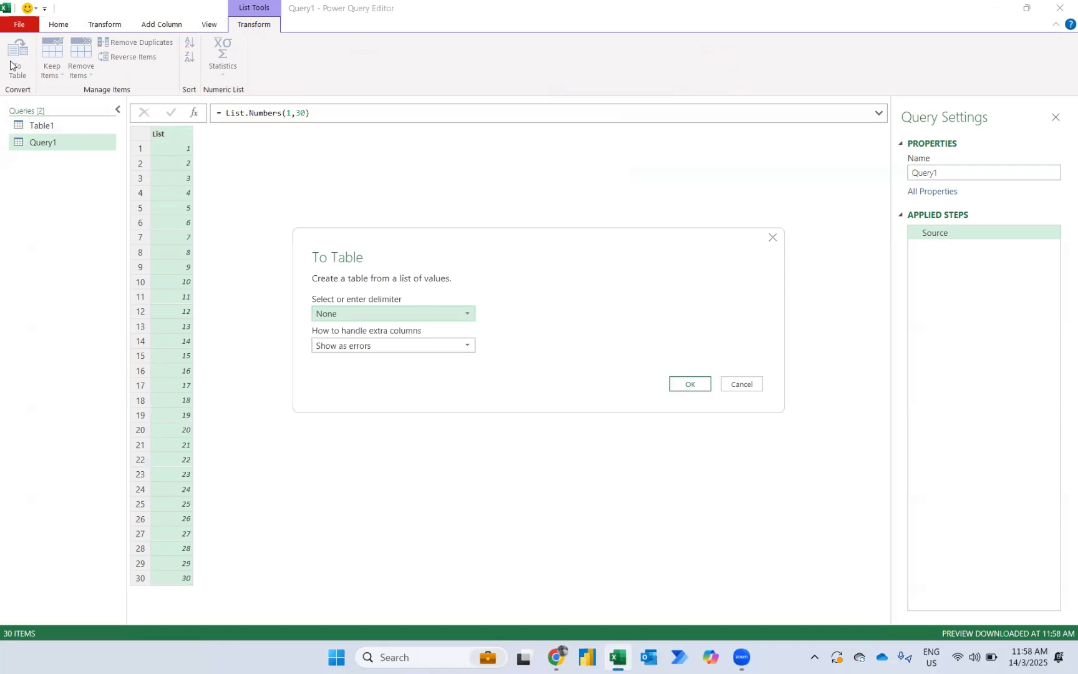
click(694, 384)
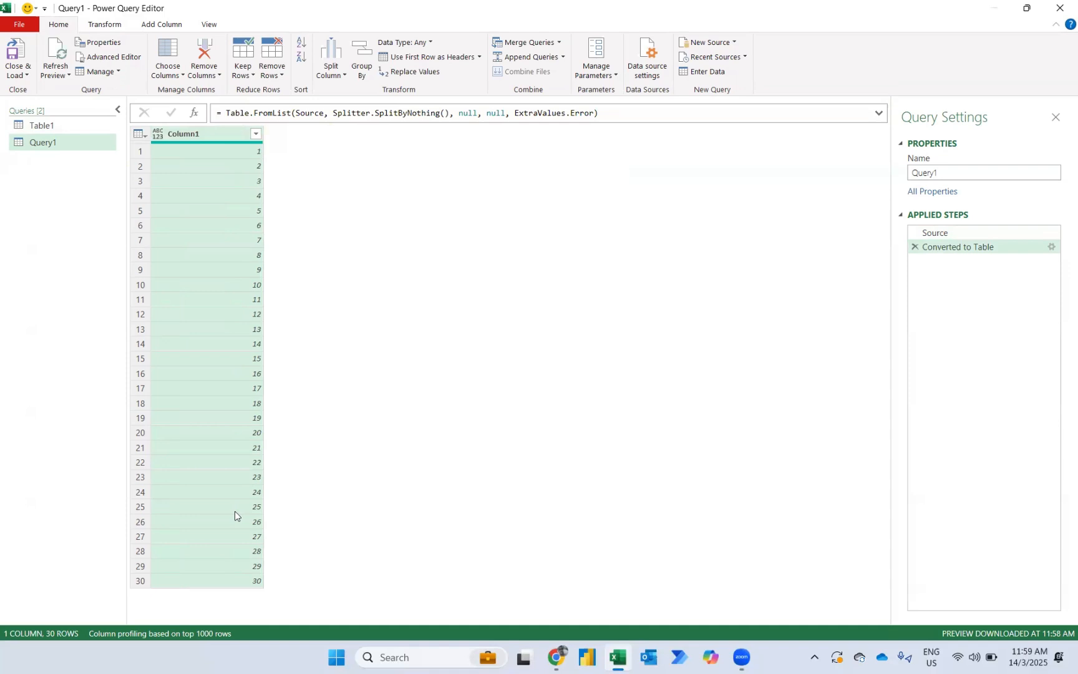
Step: Add a column from examples based on Column1, entering 1-5 for rows 1 and 5, and remove duplicate rows by the new Range column
right_click(203, 141)
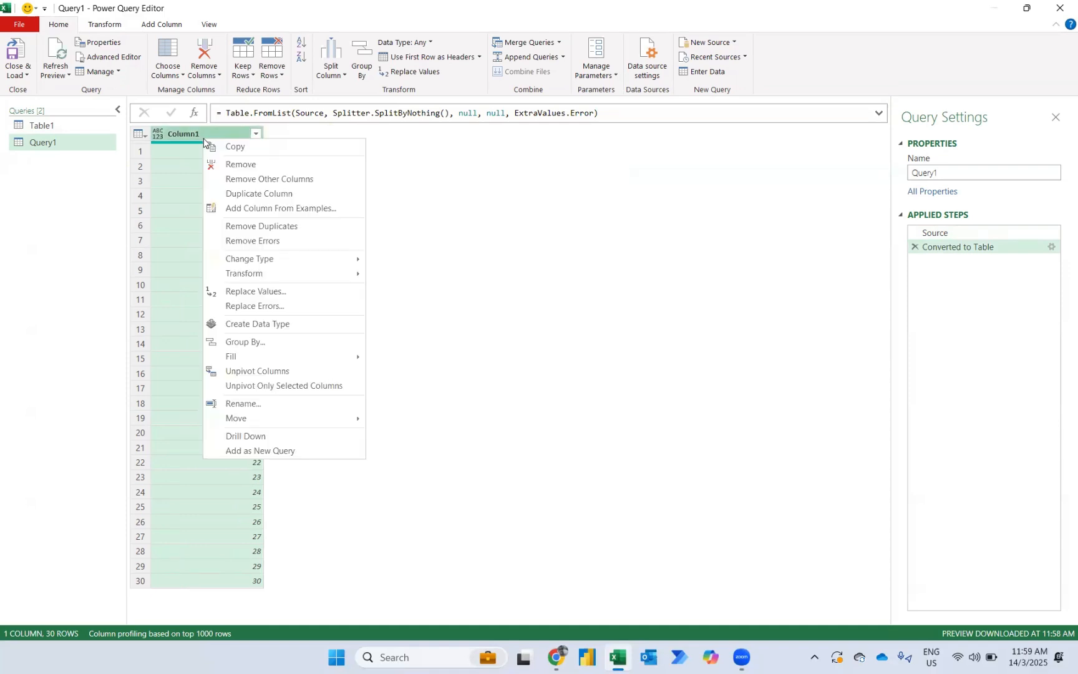
click(242, 208)
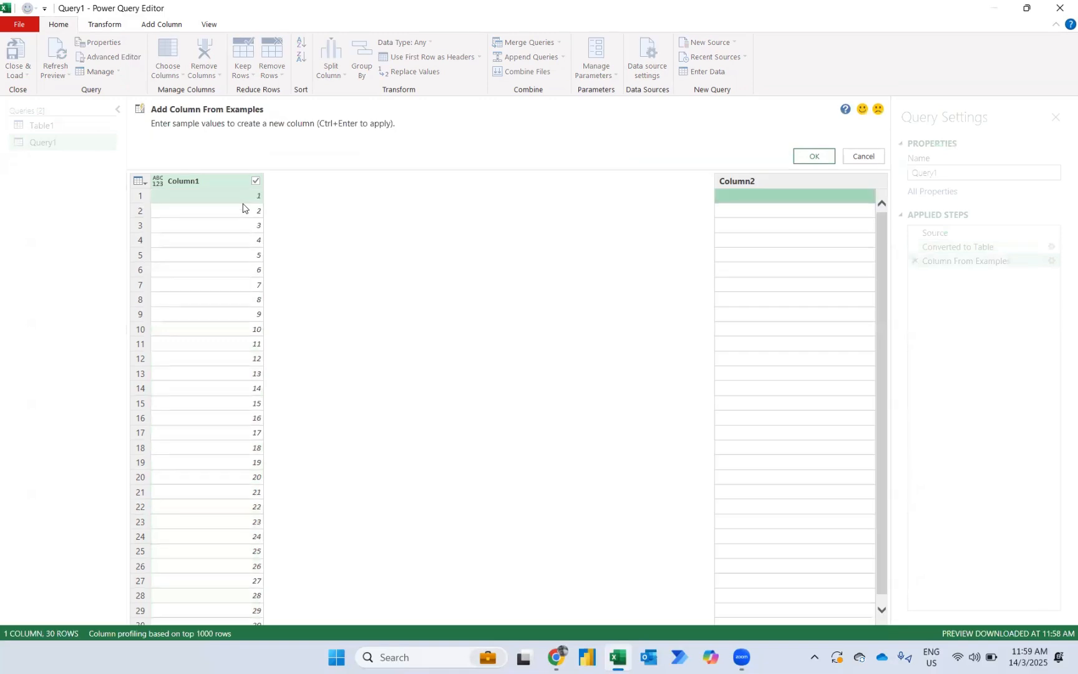
text(1-5)
key(Return)
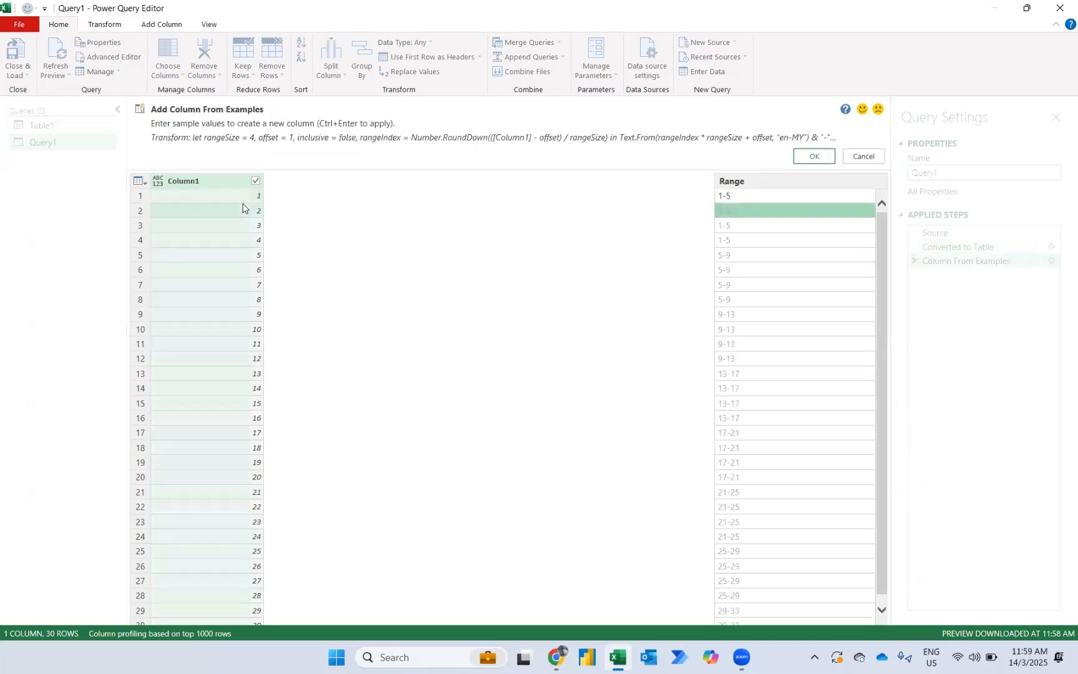
key(Down)
key(Down)
key(Down)
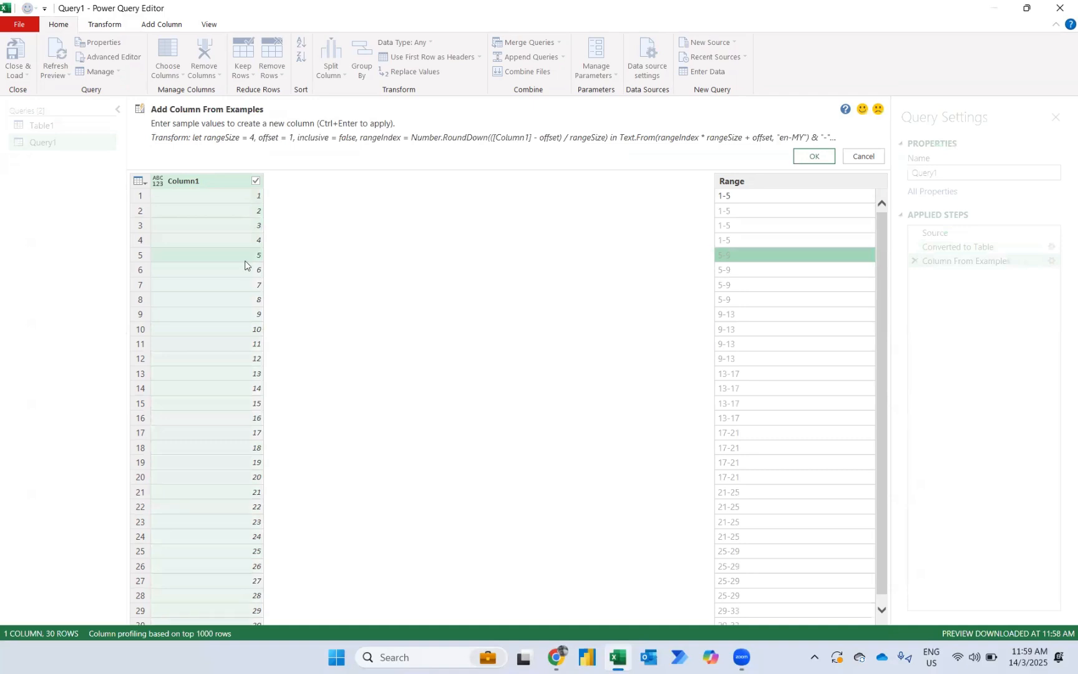
text(1-5)
key(Return)
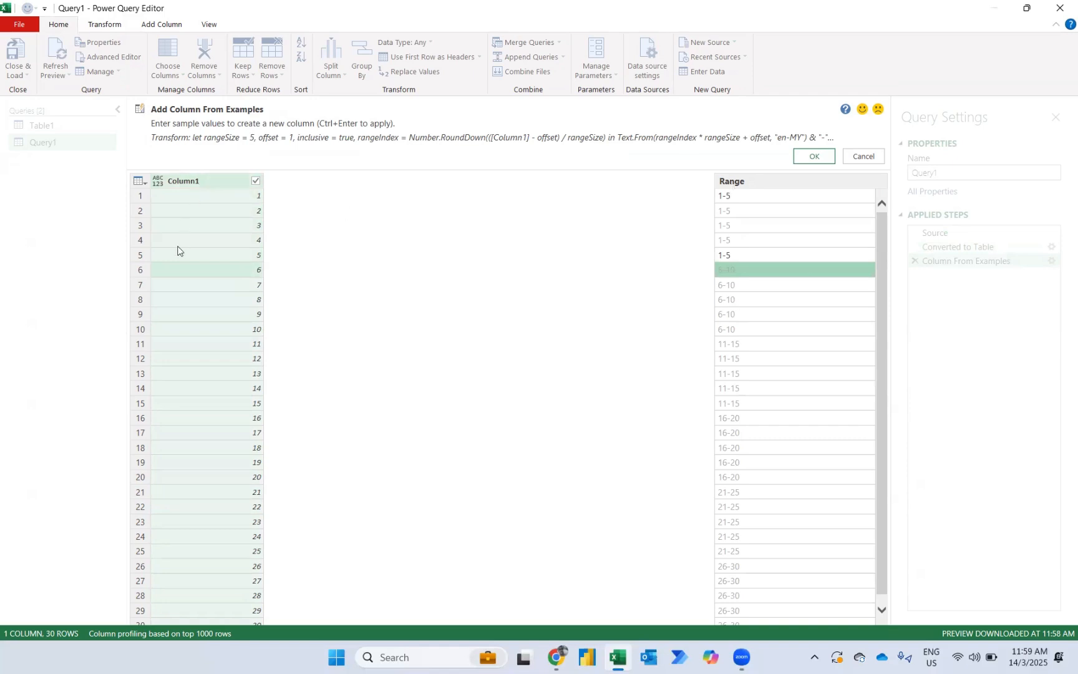
click(814, 156)
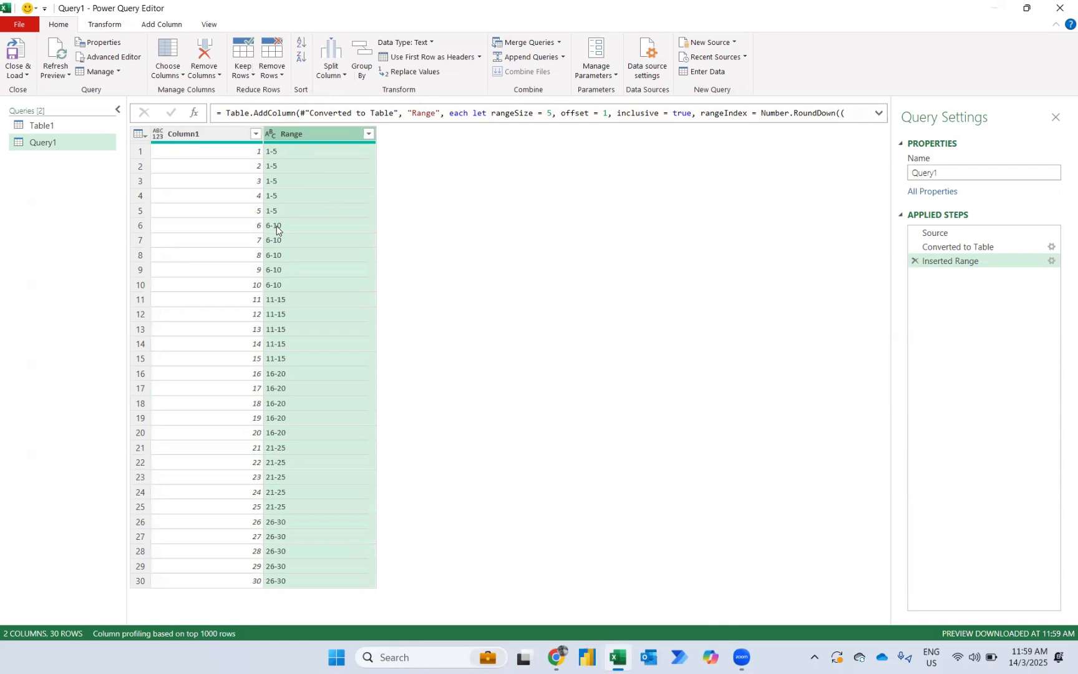
click(273, 68)
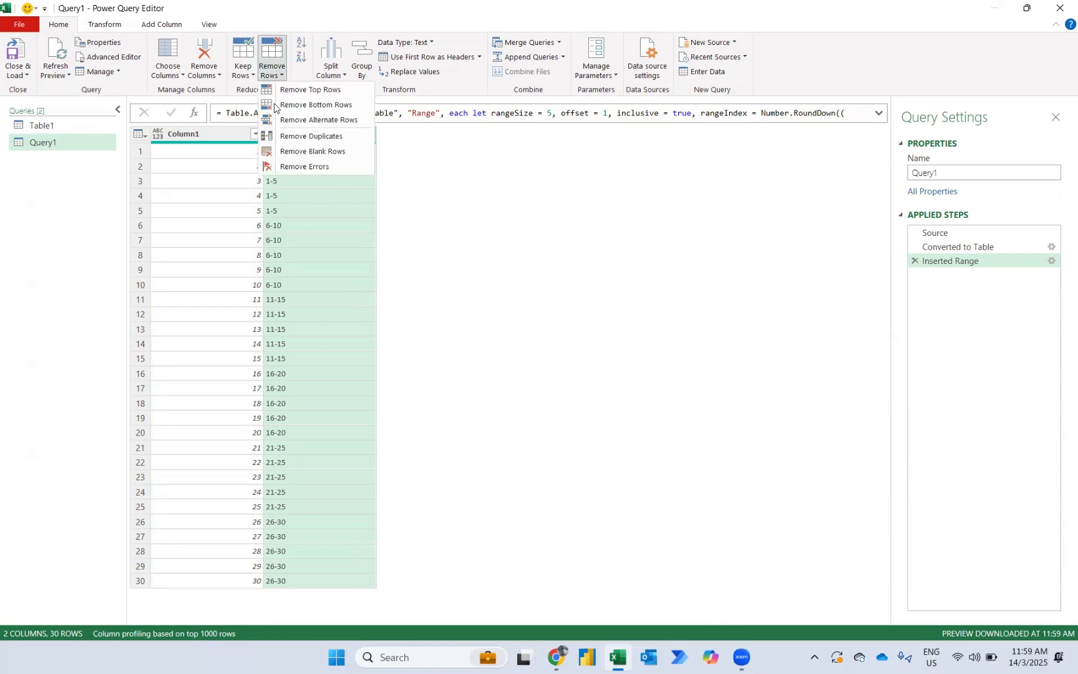
click(308, 141)
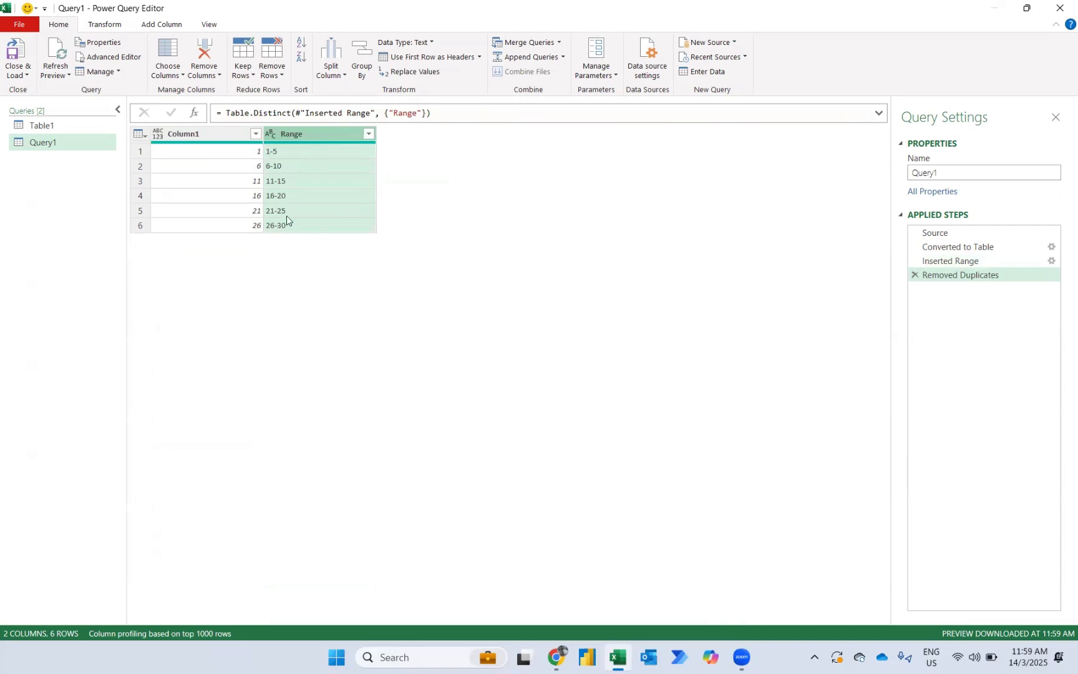
Step: Merge Query1 with Table1, matching on the Range columns with a Left Outer join
click(529, 42)
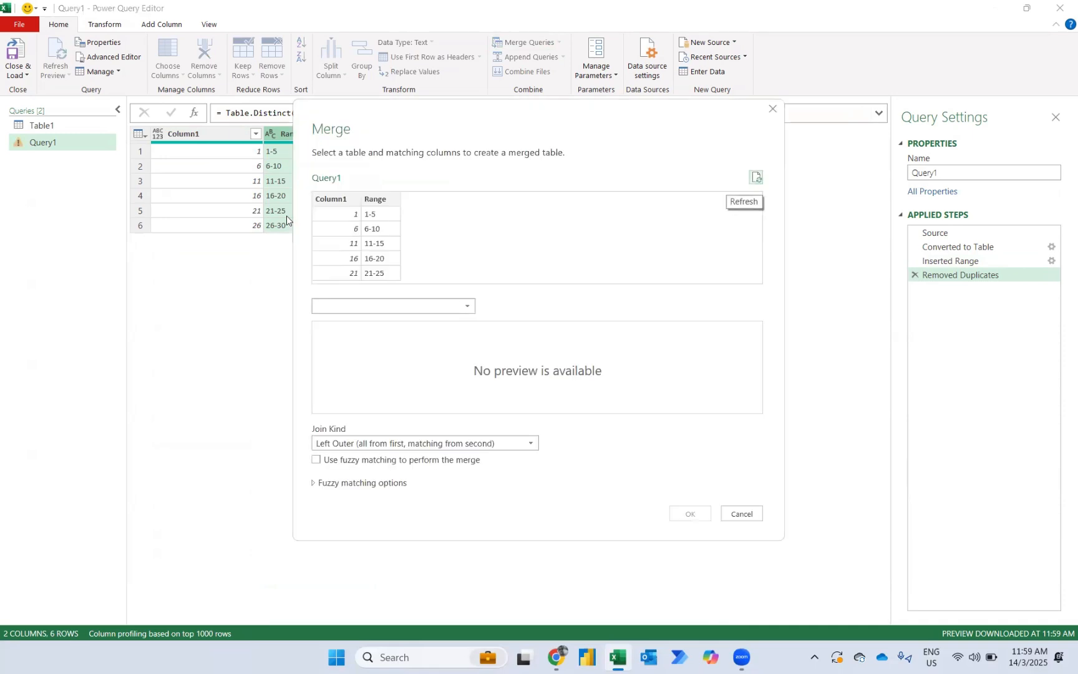
click(430, 305)
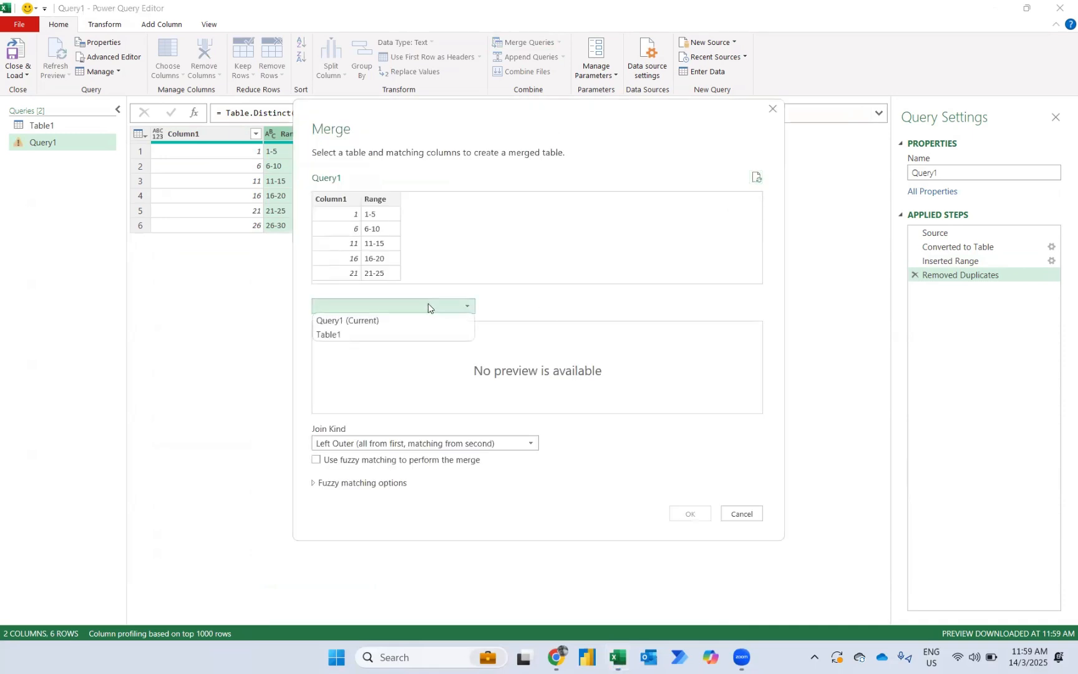
click(342, 334)
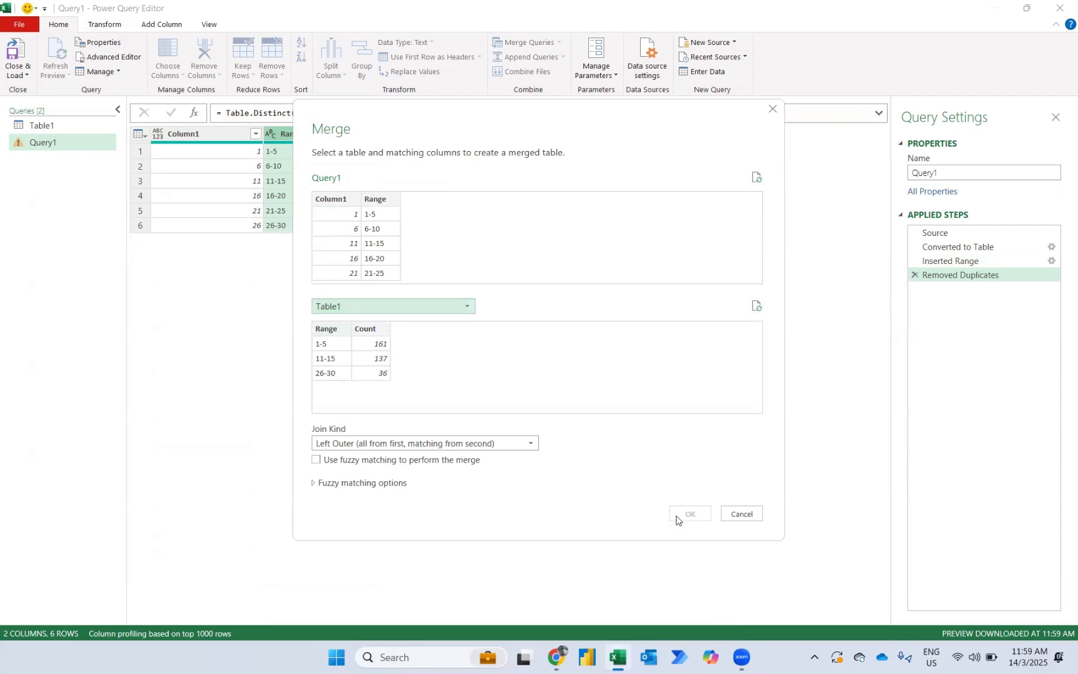
click(384, 199)
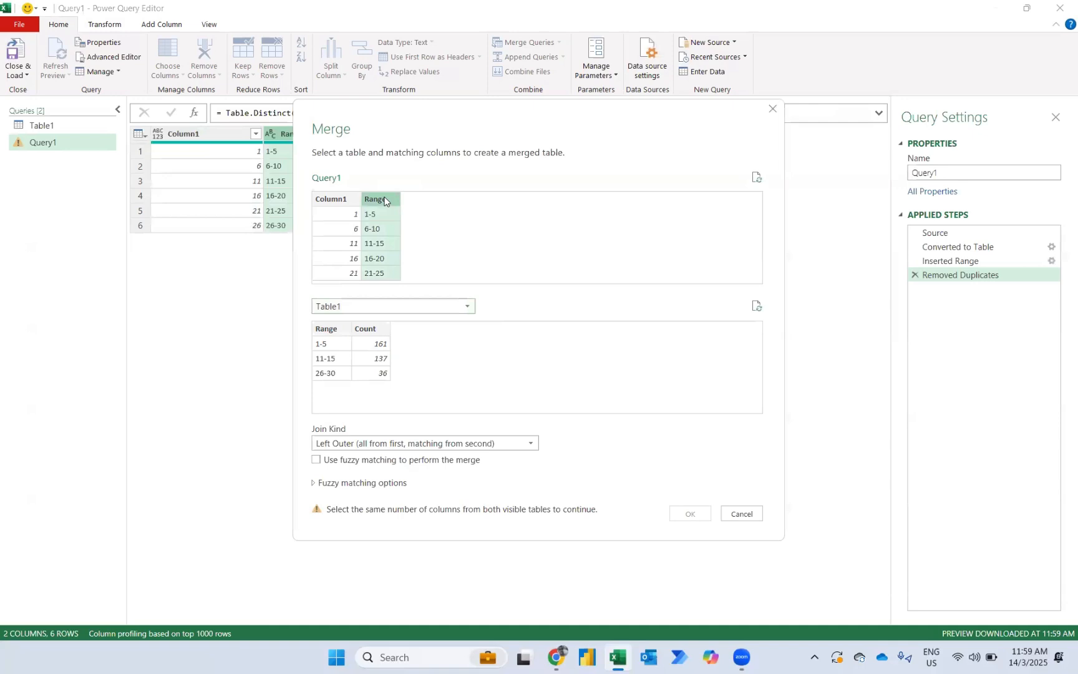
click(325, 330)
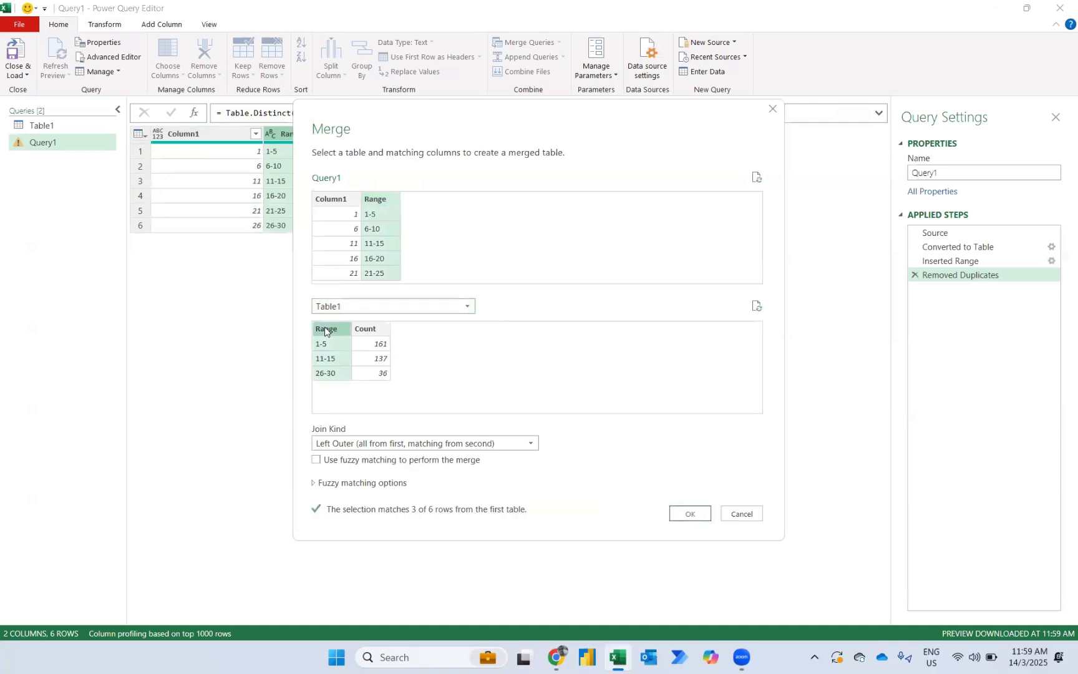
click(691, 515)
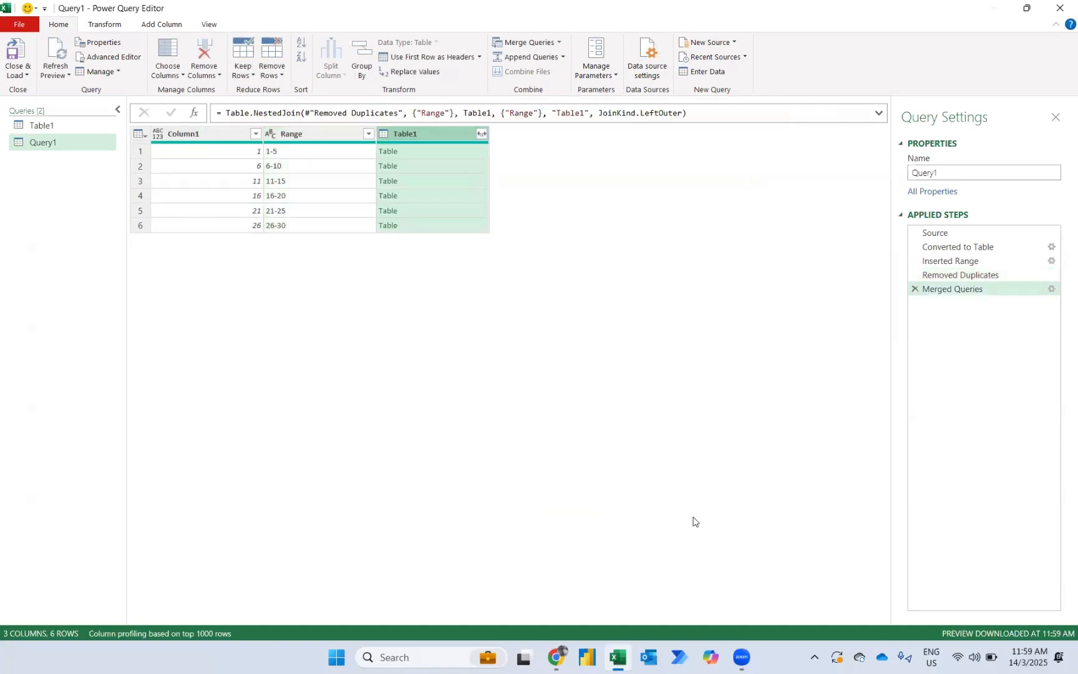
Step: Expand the merged Table1 column to its Range and Count fields without the original column name as prefix
click(483, 134)
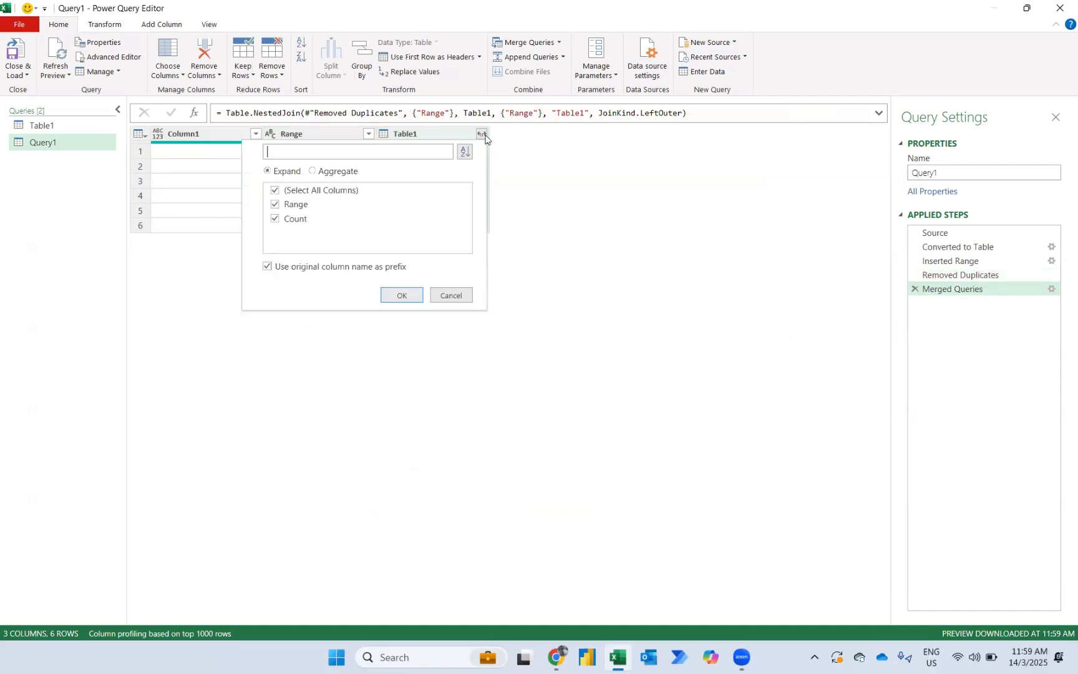
click(340, 268)
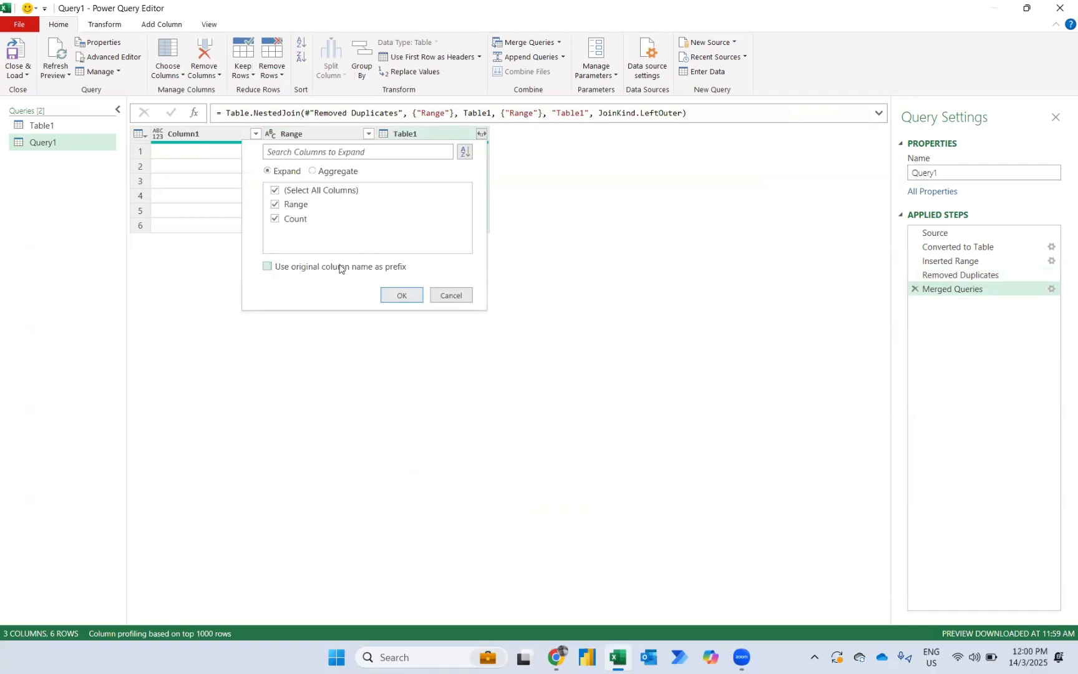
click(400, 295)
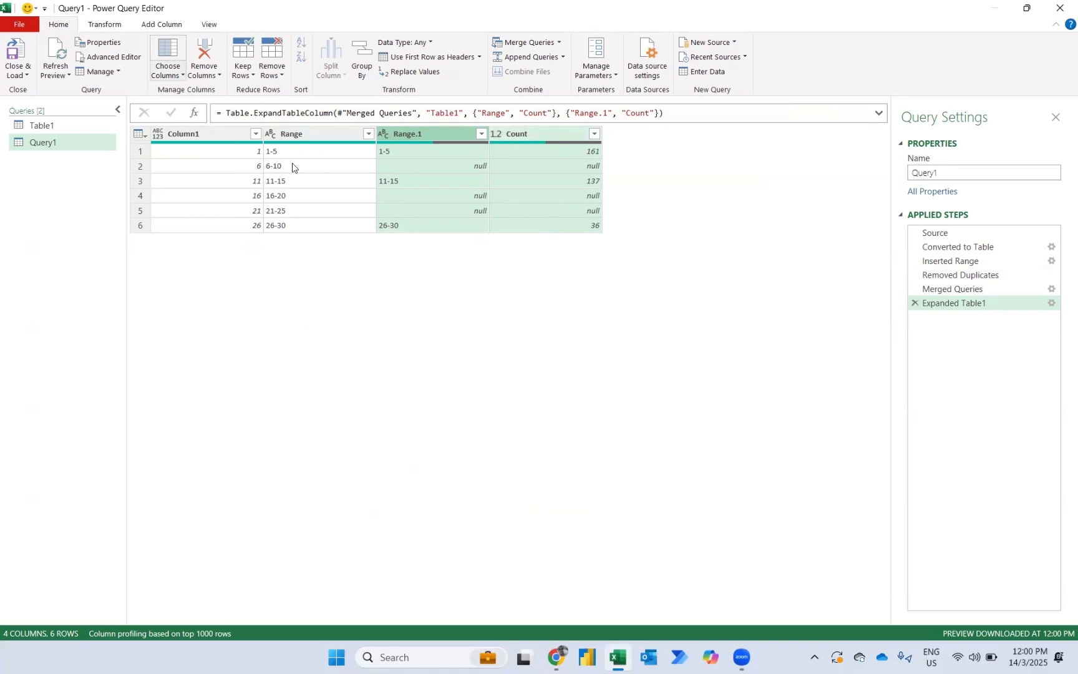
Step: Keep only the Range and Count columns in Query1
click(168, 73)
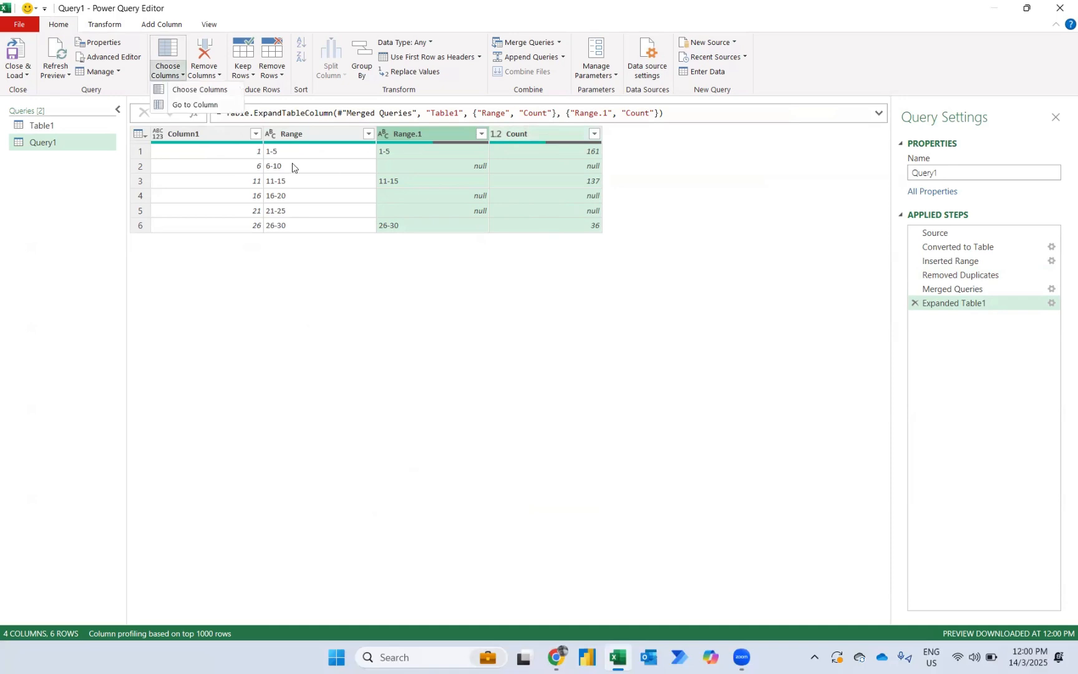
click(192, 89)
click(448, 196)
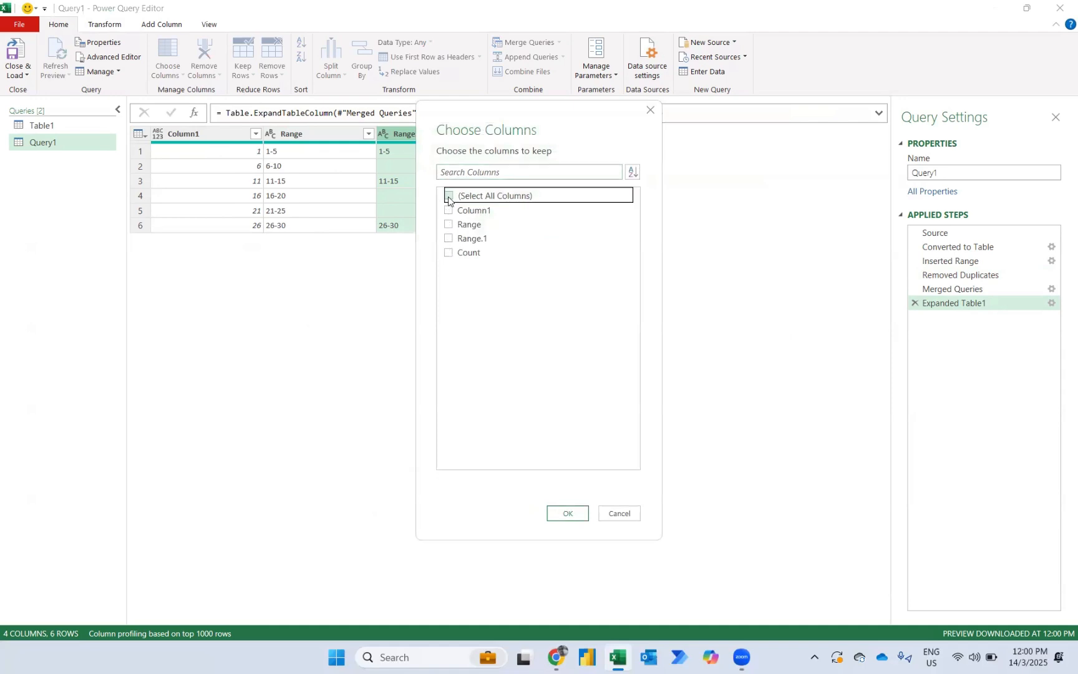
click(449, 224)
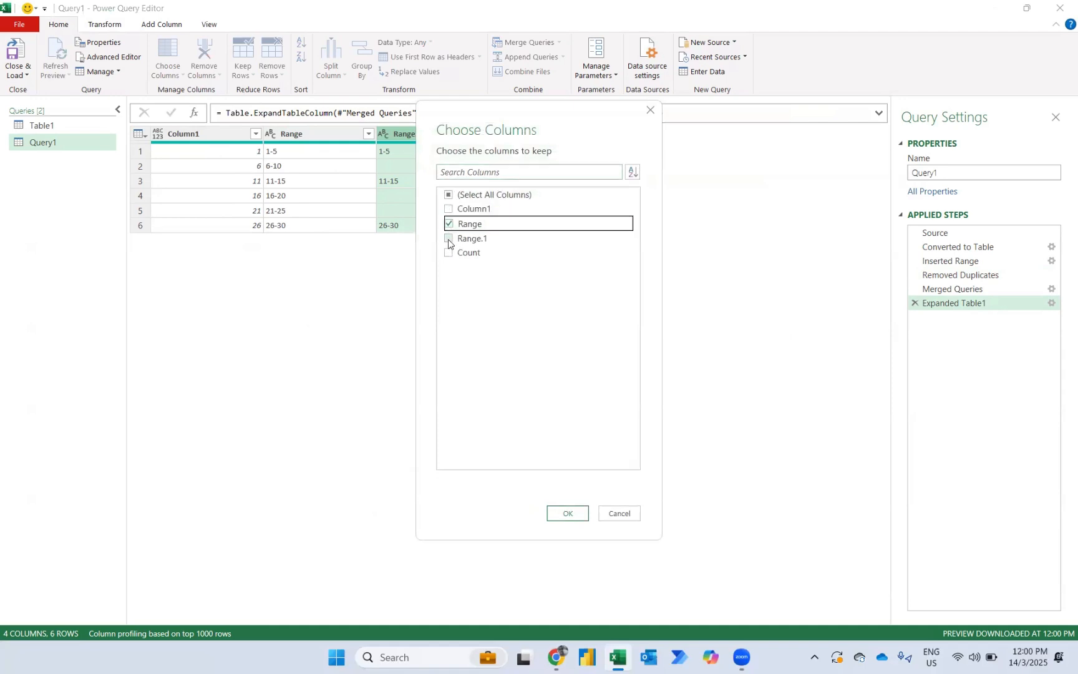
click(448, 253)
click(563, 513)
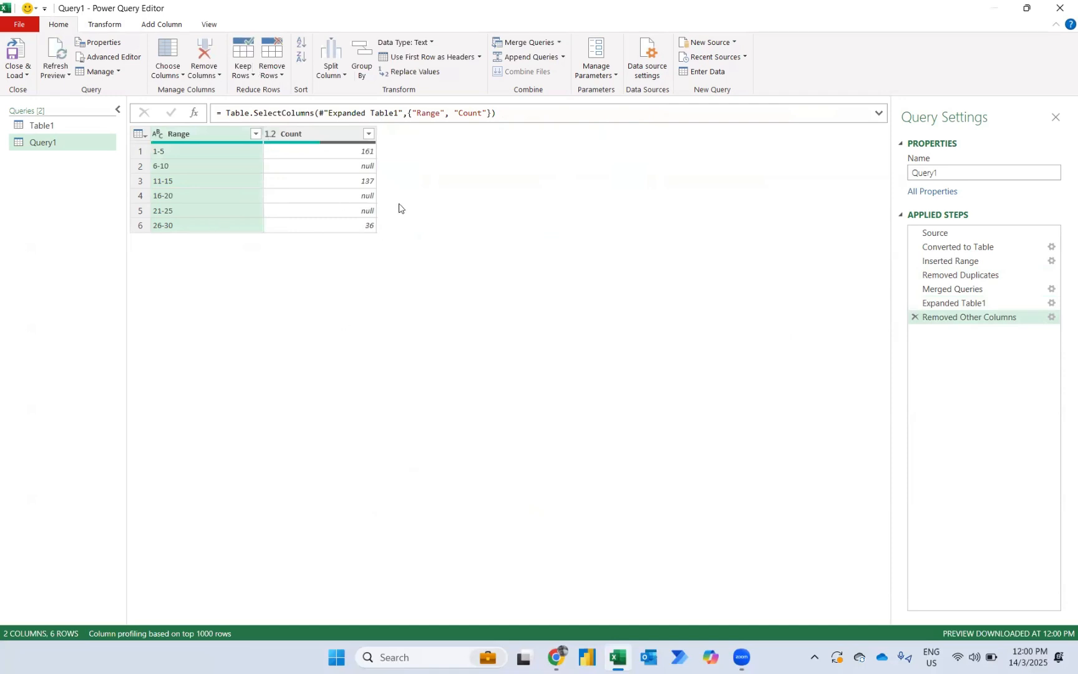
Step: Rename the Range column to Qty Group and the Count column to Sum Amount
double_click(190, 134)
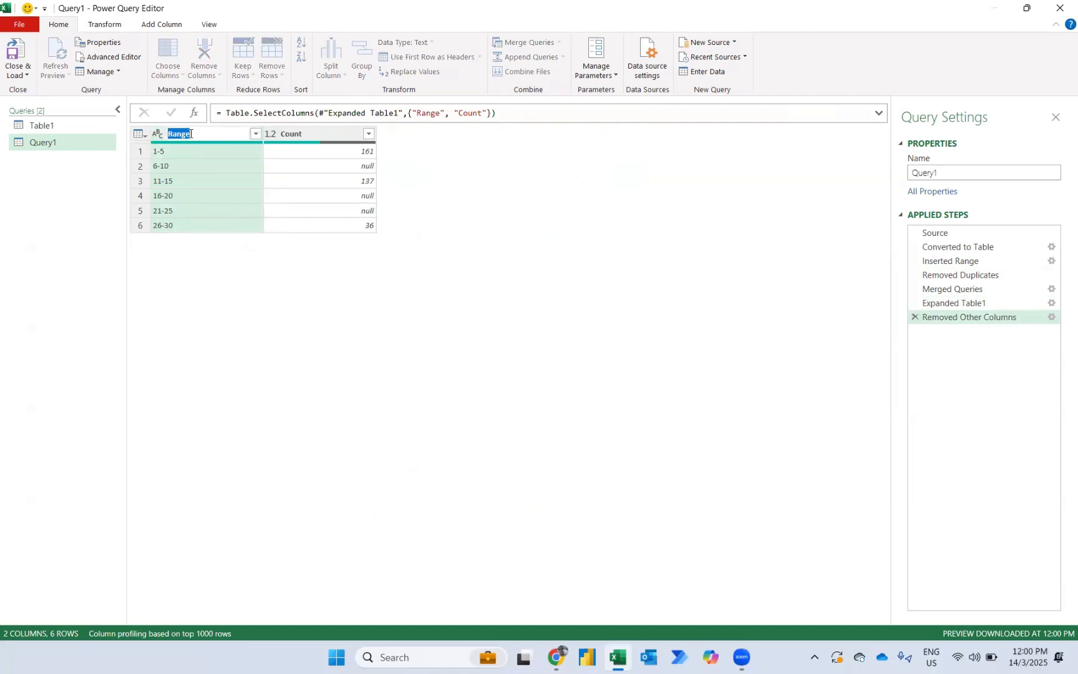
text(Qty)
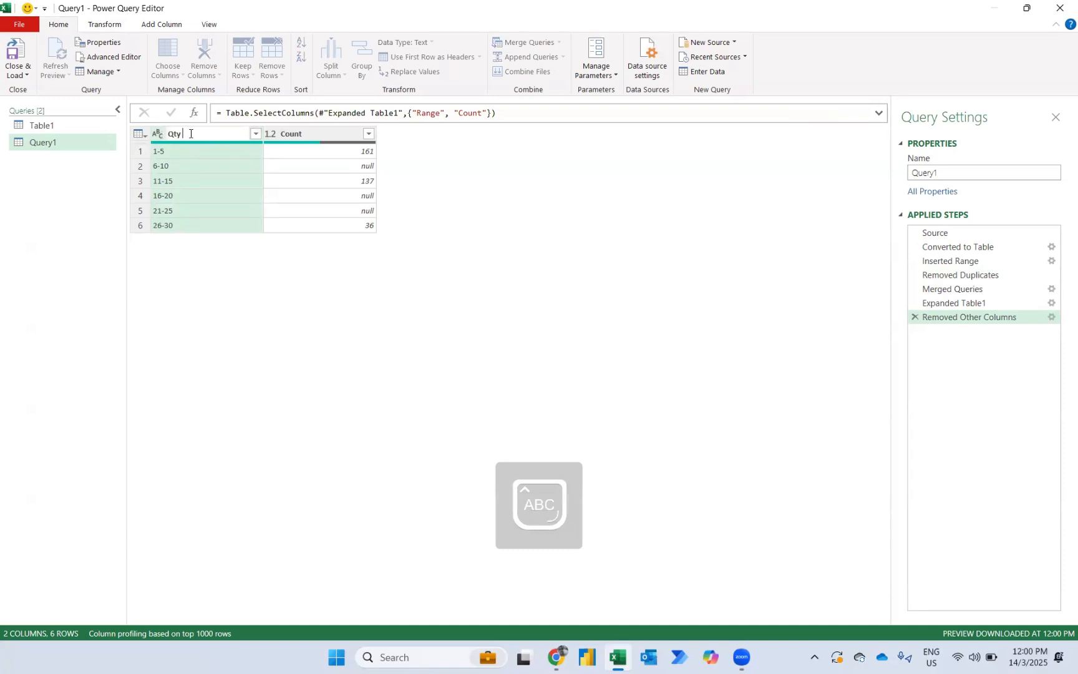
text( Group)
key(Return)
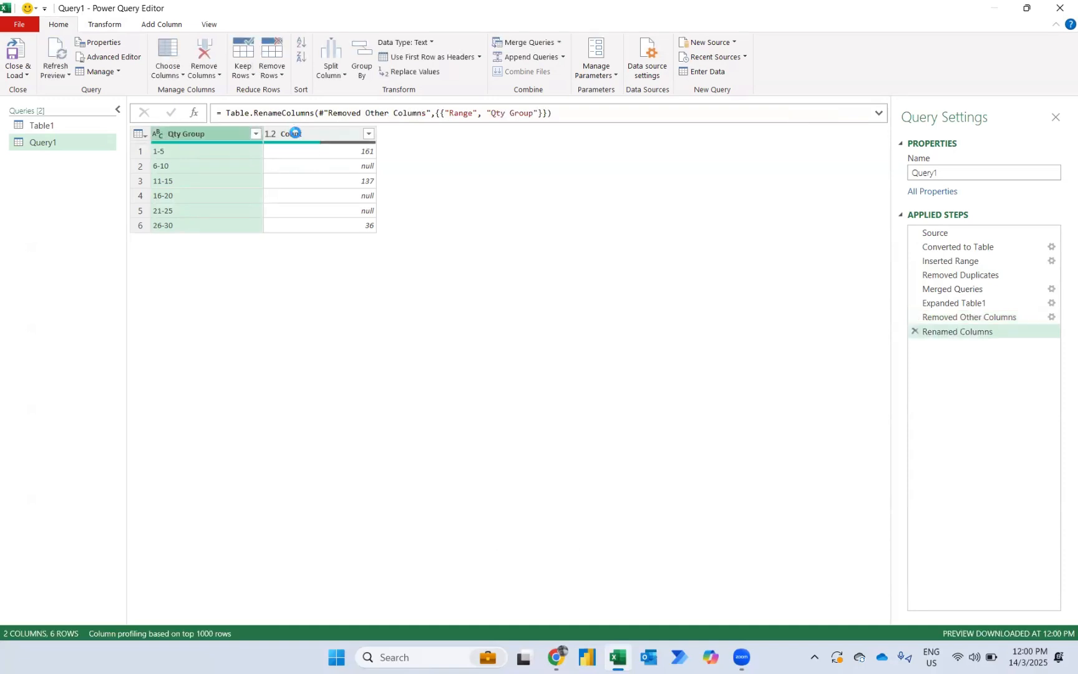
double_click(292, 132)
text(Sum Amount)
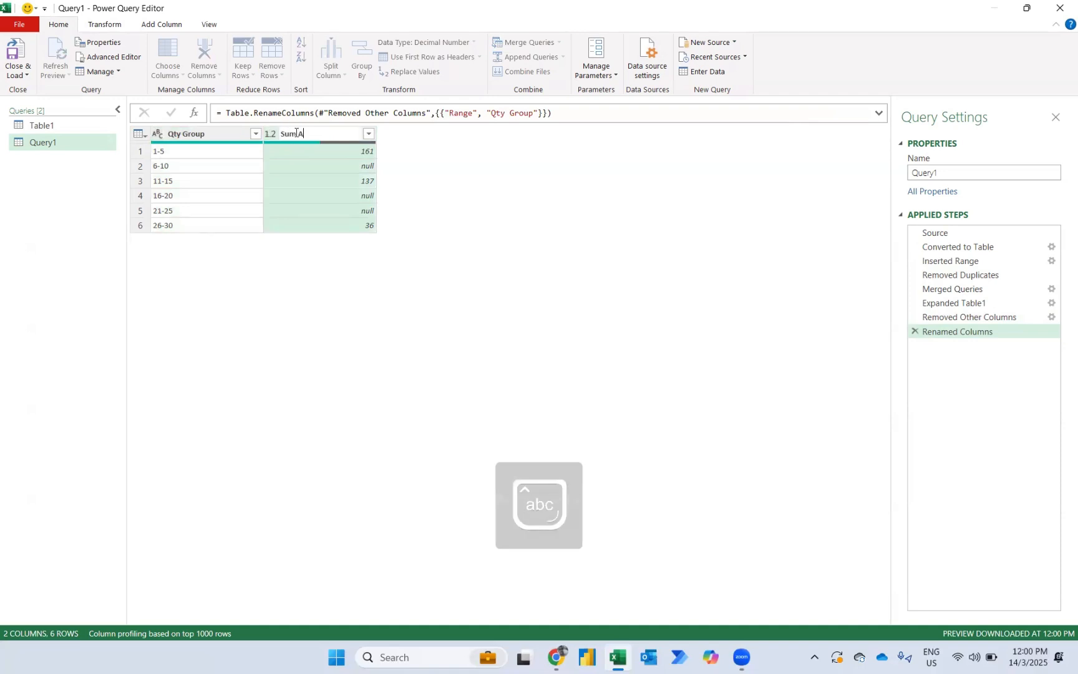
key(Return)
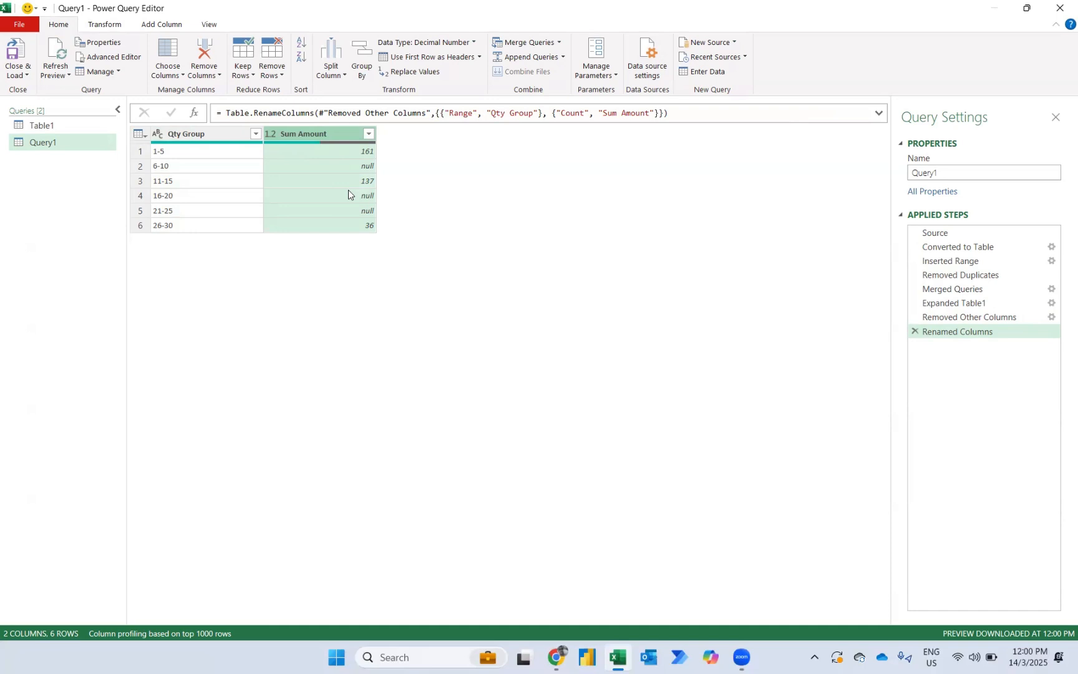
Step: Replace null values with 0 in the Sum Amount column
click(110, 28)
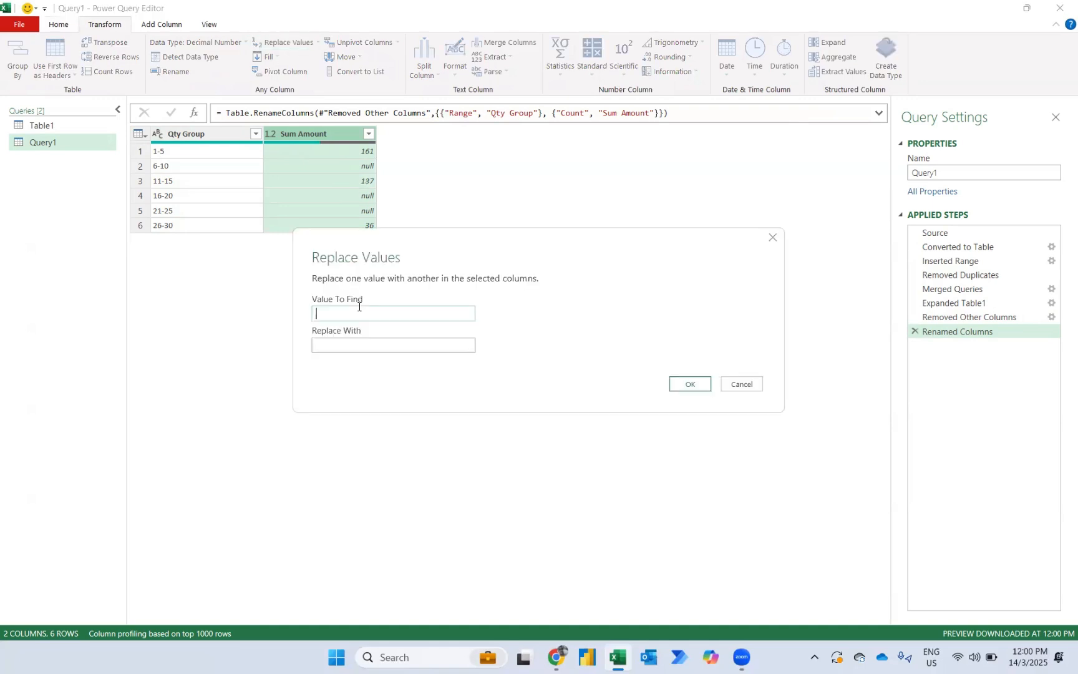
text(null)
key(Tab)
text(0)
click(678, 385)
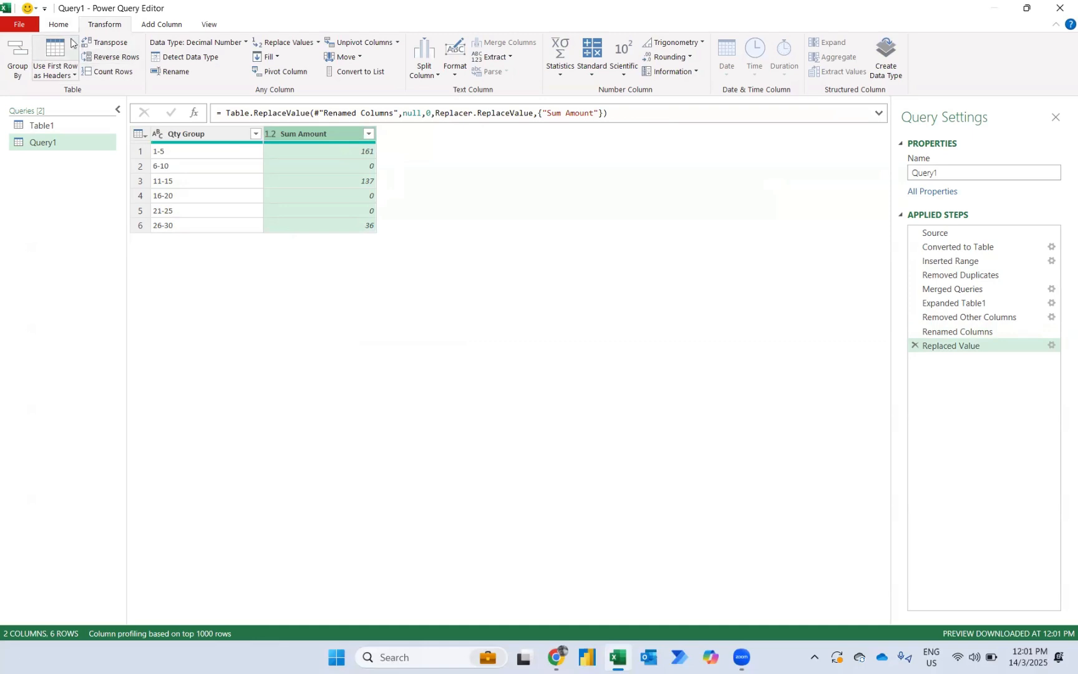
Step: Close the query editor and load the queries to the workbook as connections only
click(58, 25)
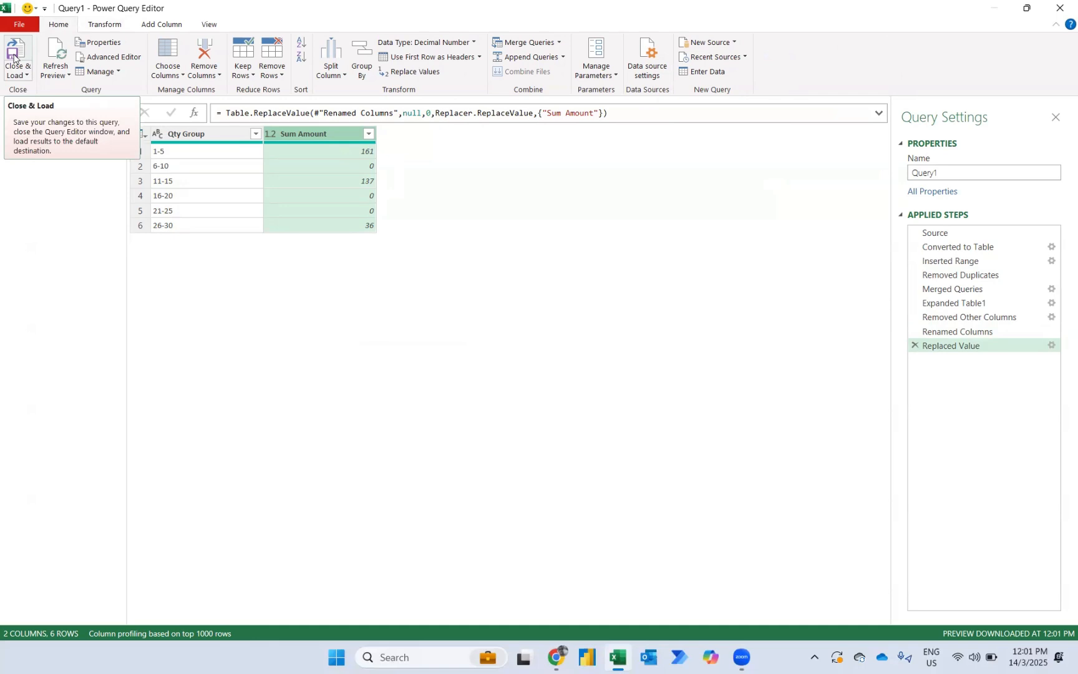
click(16, 76)
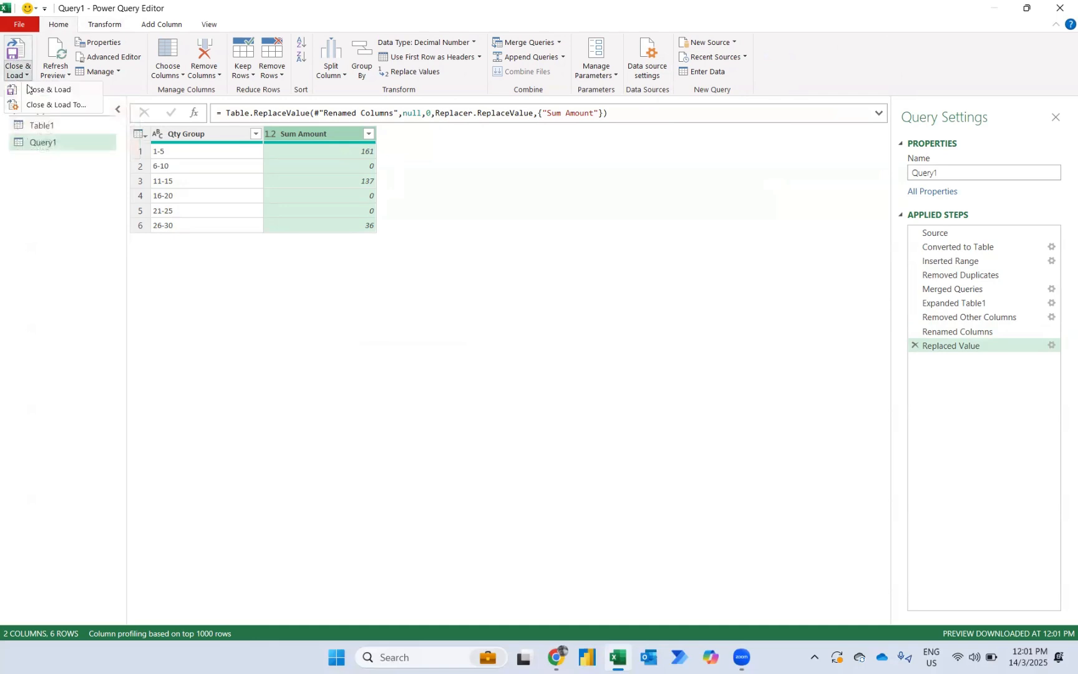
click(33, 106)
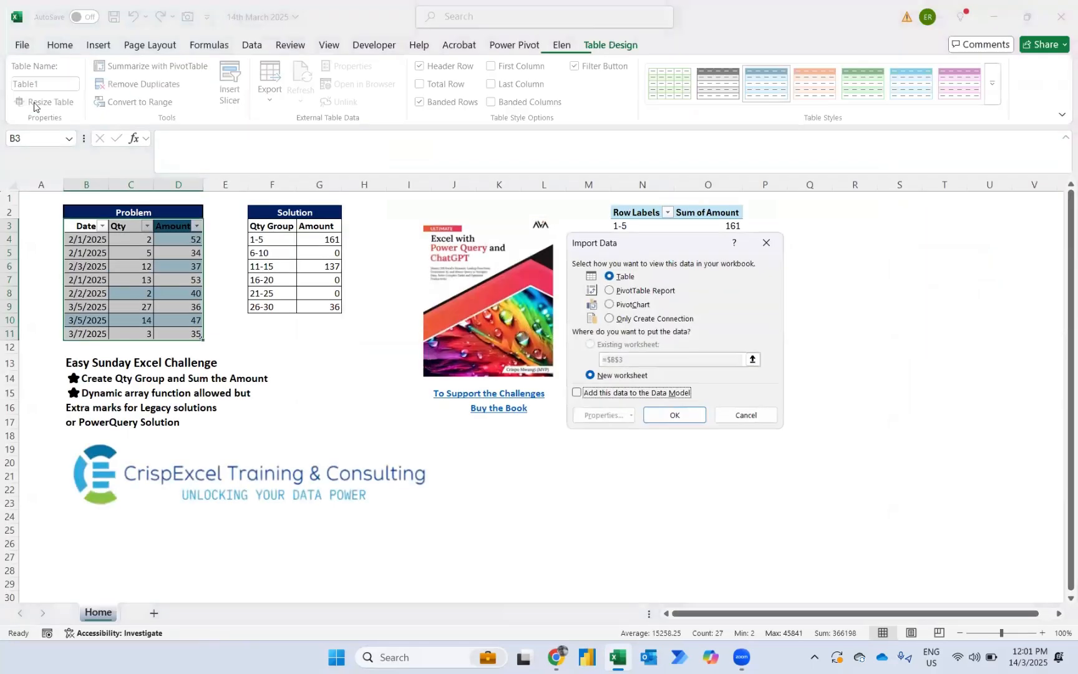
click(619, 320)
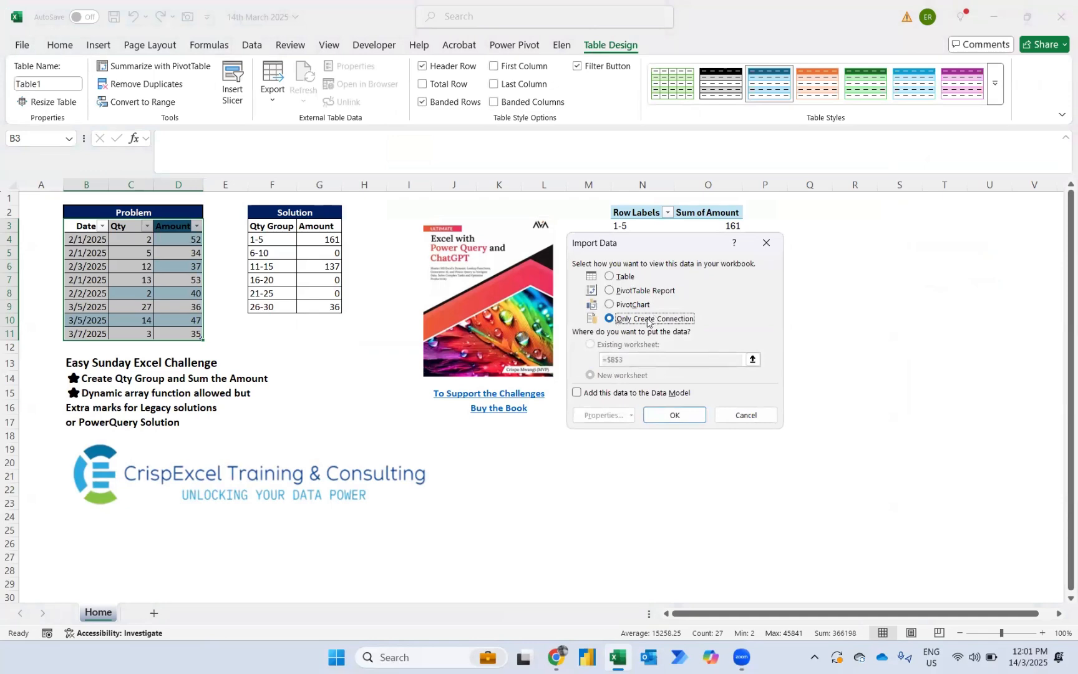
click(677, 415)
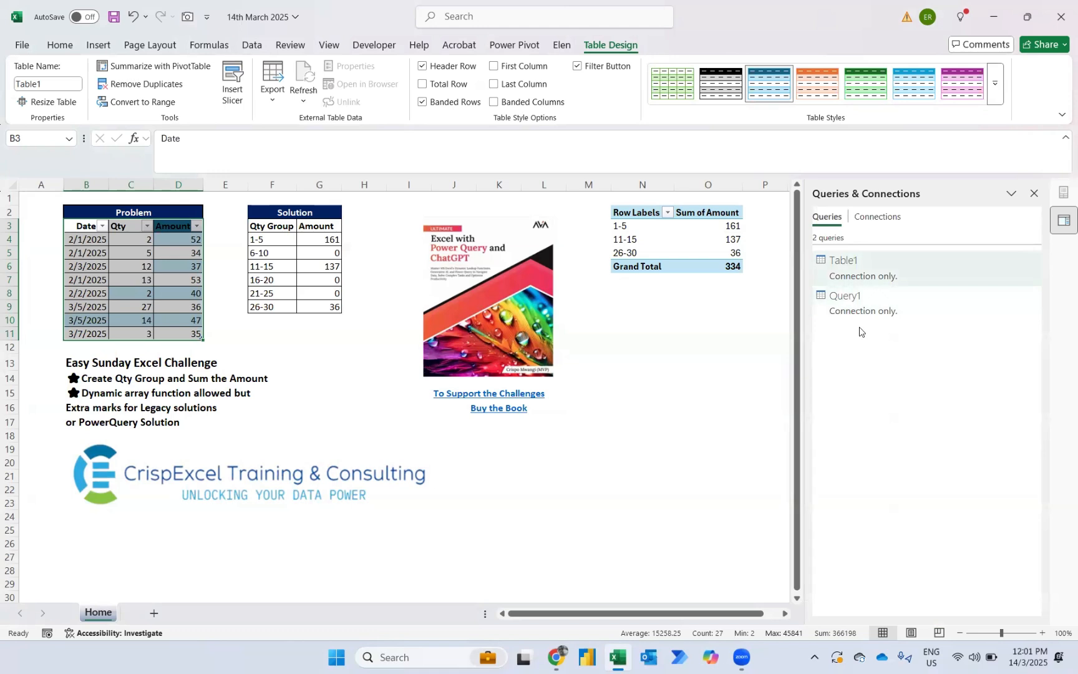
Step: Select cell Q2 beside the PivotTable on the Home sheet and start changing where Query1 loads
scroll(659, 344, right, 3)
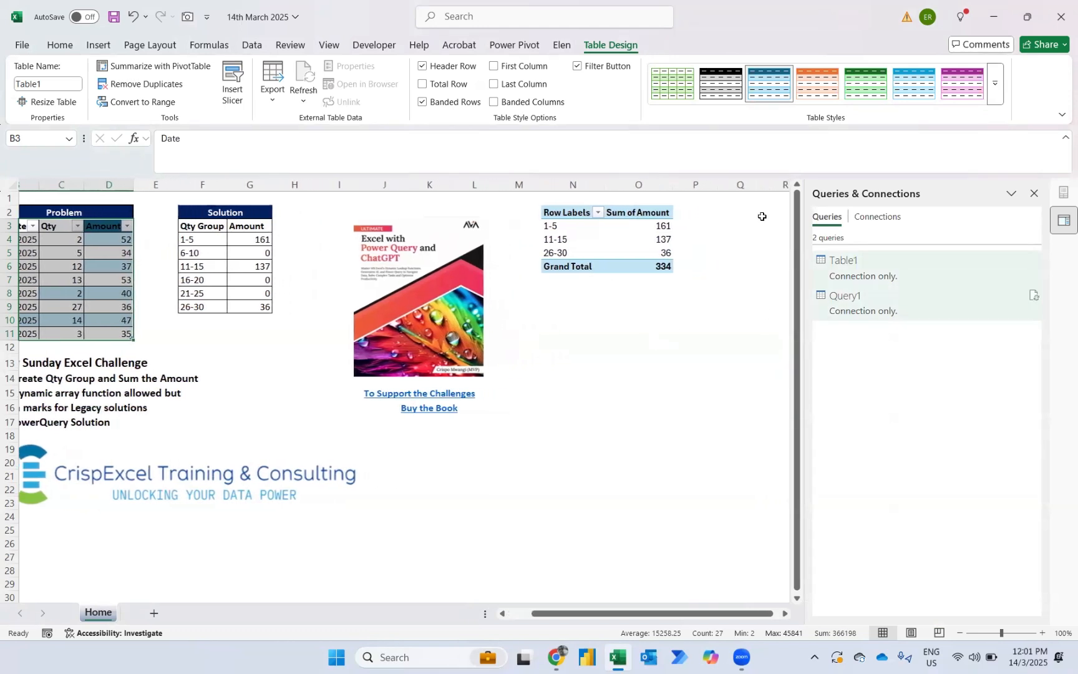
click(737, 211)
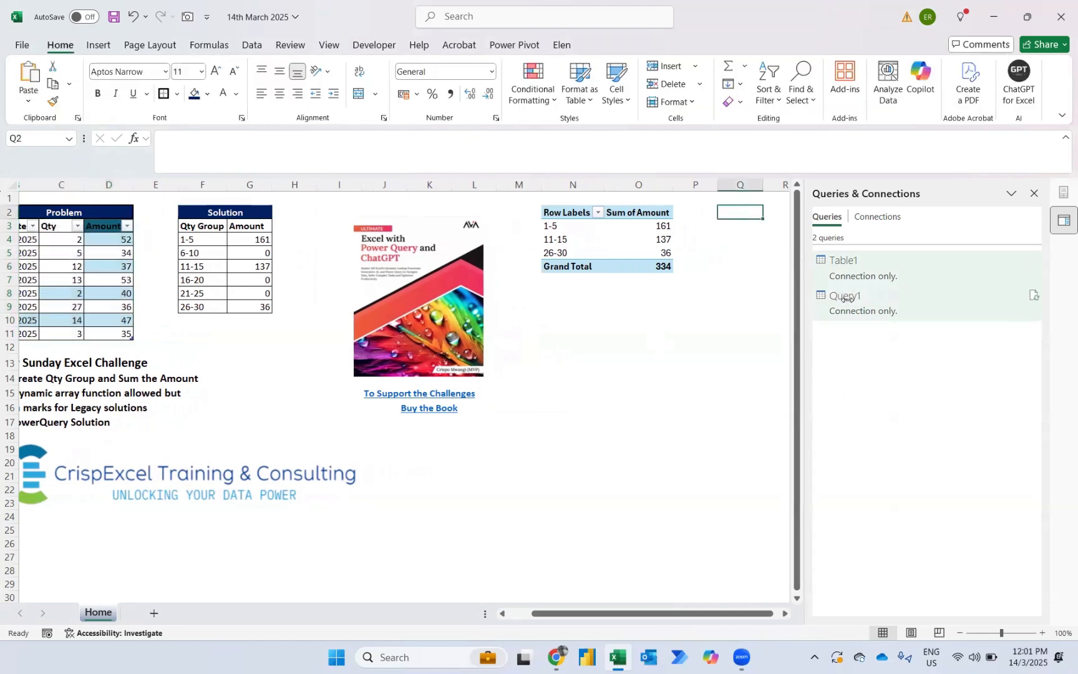
right_click(849, 298)
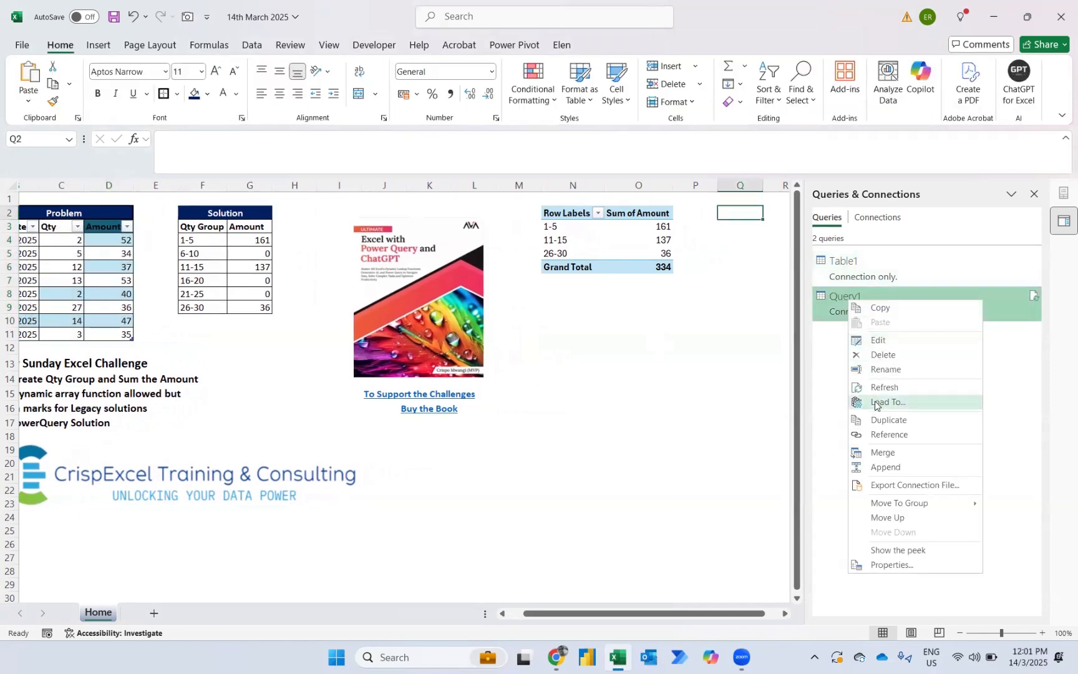